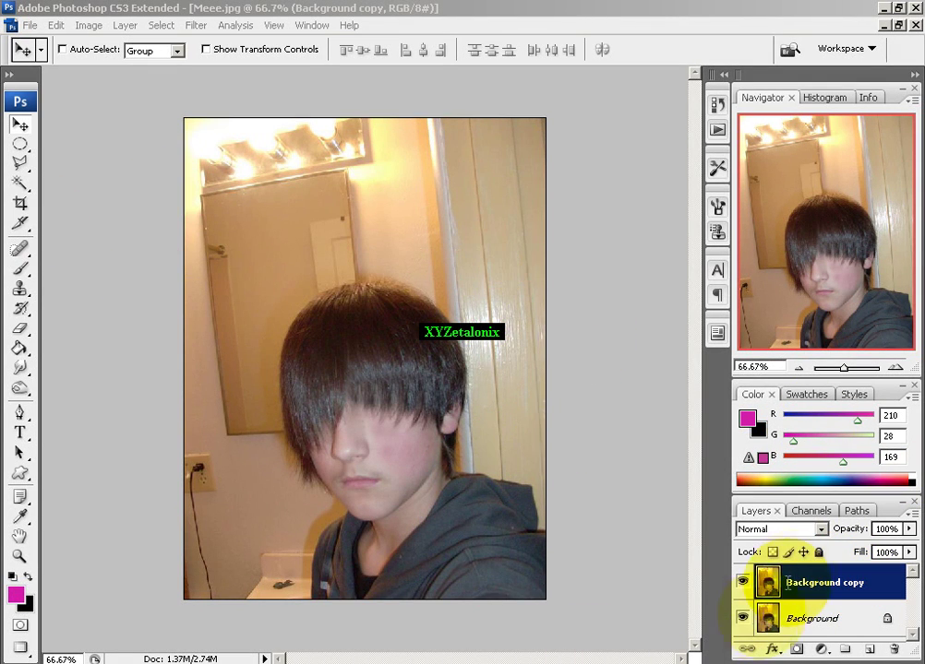
Compare the retouched Background copy layer with the original by hiding and showing it
click(797, 617)
click(793, 616)
click(793, 582)
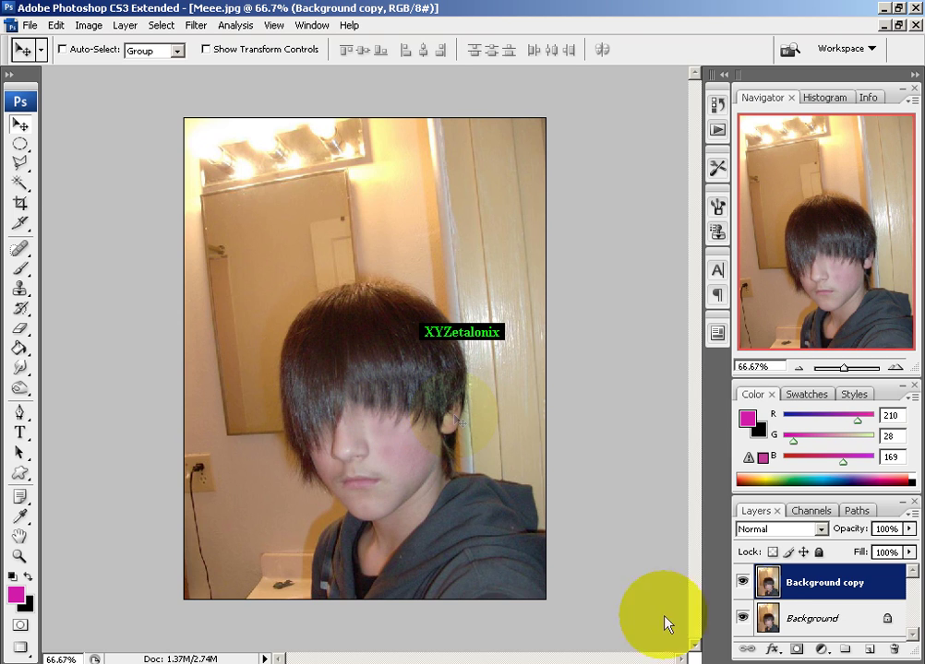
click(742, 582)
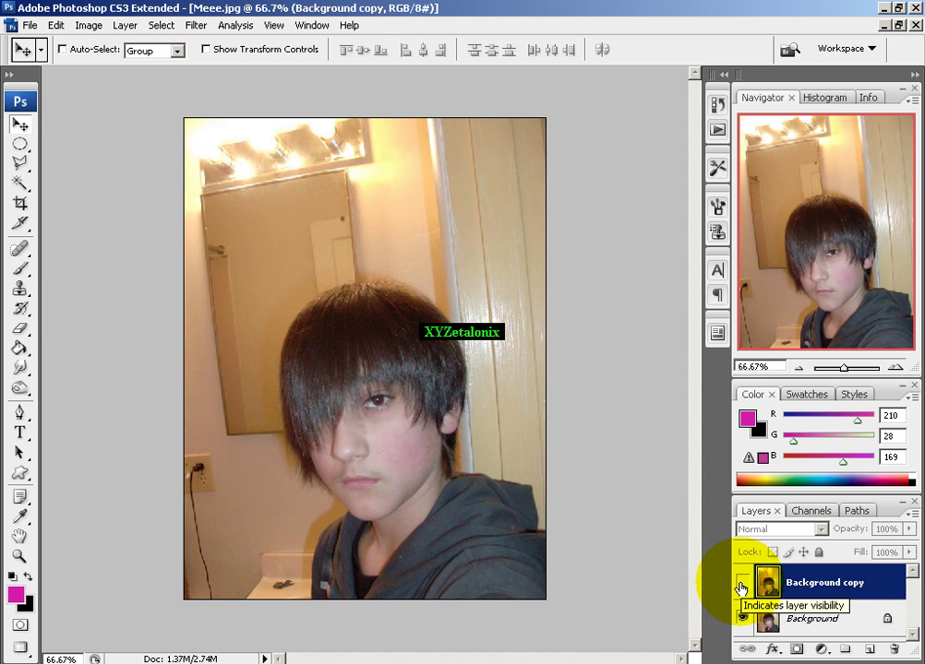
click(742, 585)
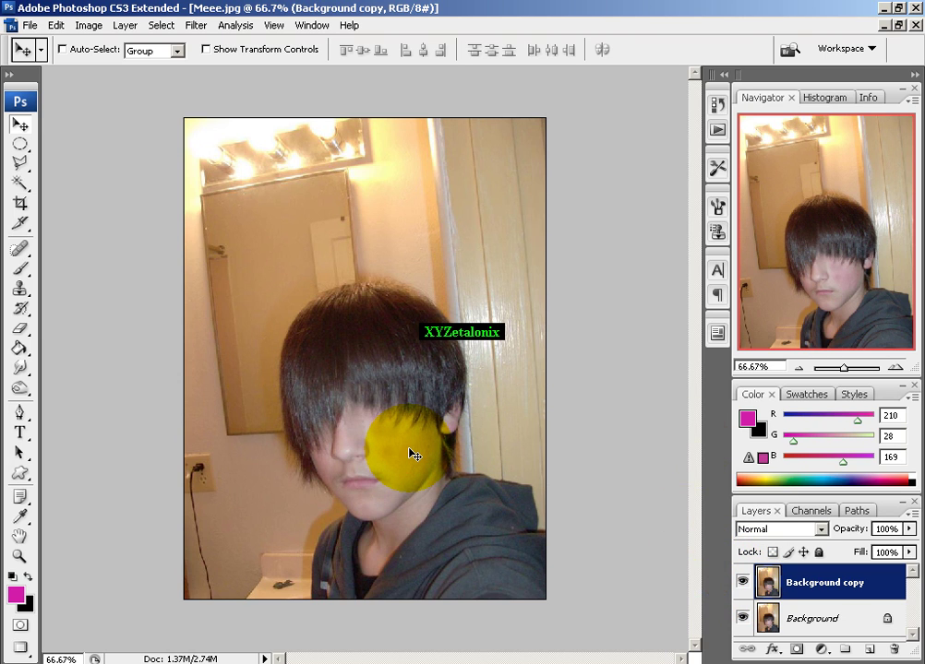
Delete the Background copy layer and duplicate the Background layer to get a fresh copy
right_click(795, 581)
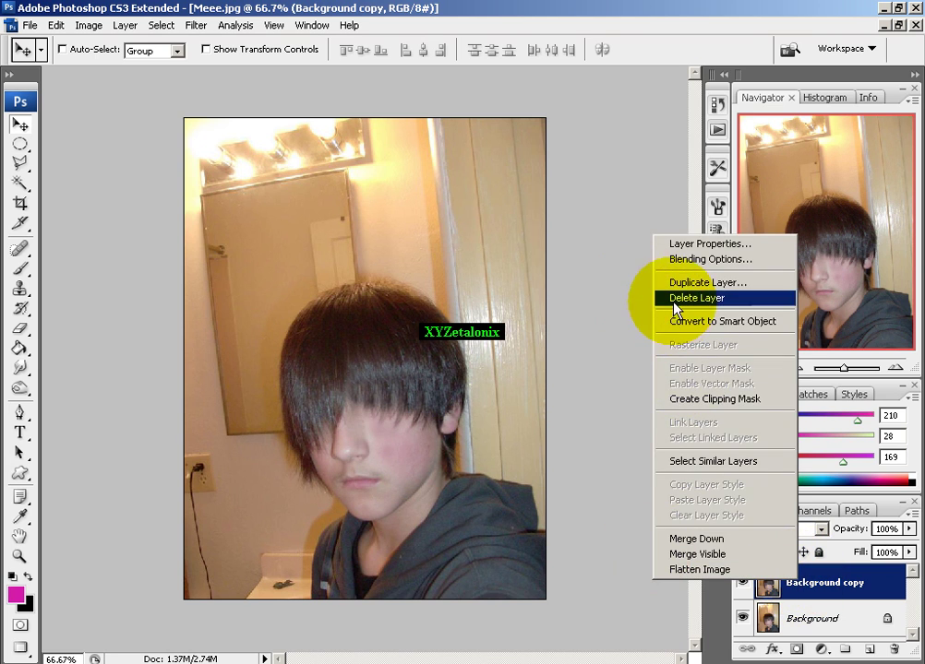
click(674, 302)
right_click(828, 585)
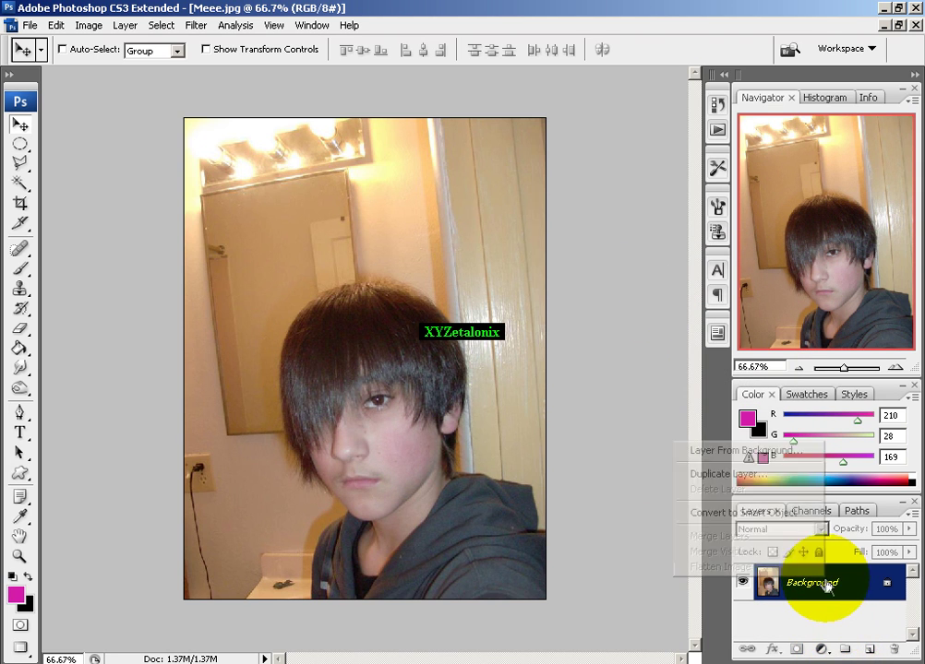
click(728, 475)
key(Return)
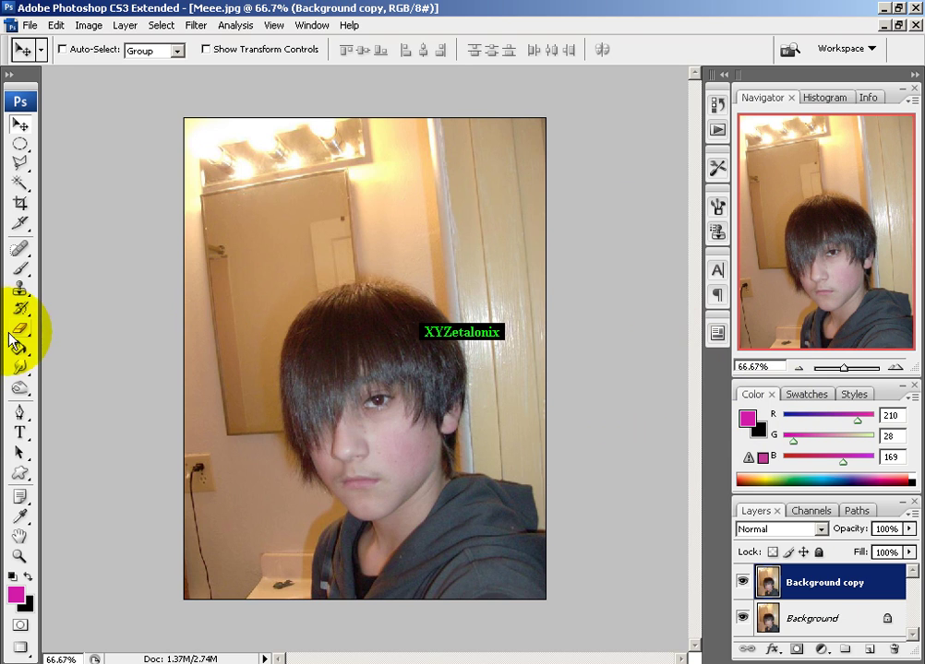
Clone smooth cheek skin over the visible eye with the Clone Stamp on the Background copy layer
click(18, 289)
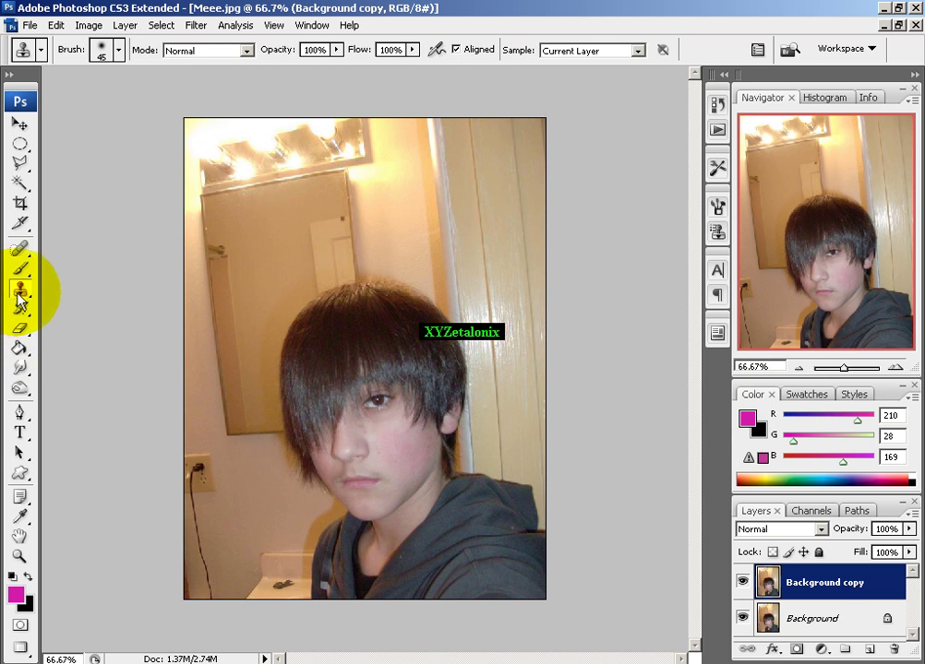
click(119, 54)
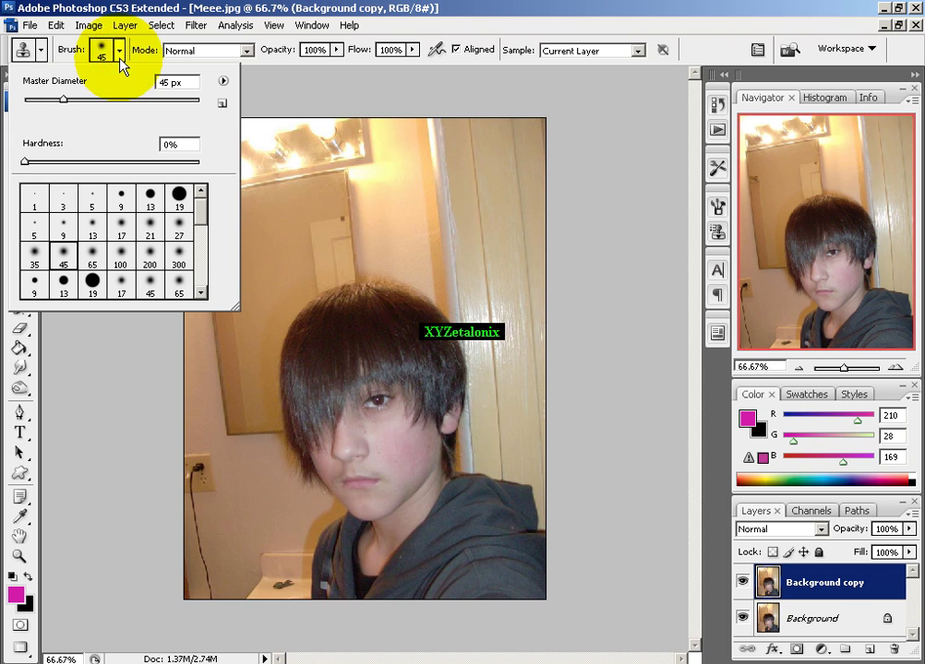
click(118, 54)
click(893, 365)
click(893, 365)
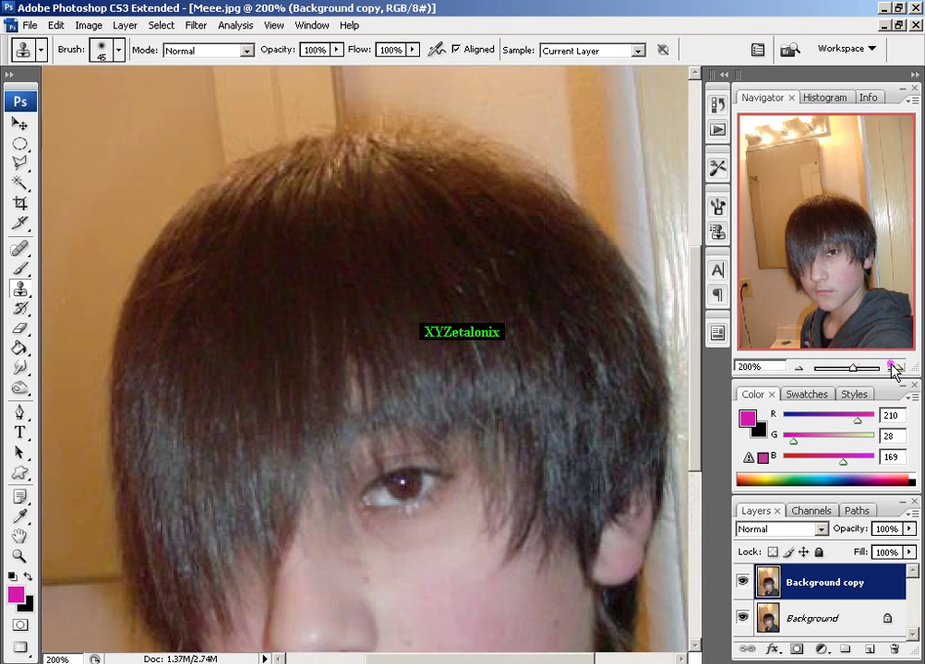
click(893, 366)
click(893, 365)
drag(829, 271, 842, 287)
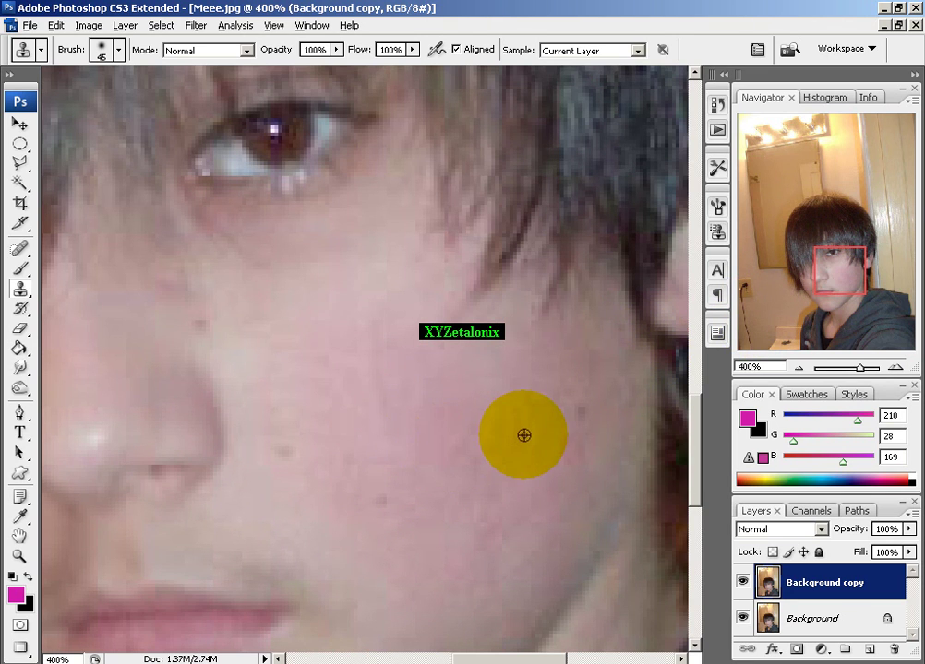
alt+click(528, 437)
click(311, 189)
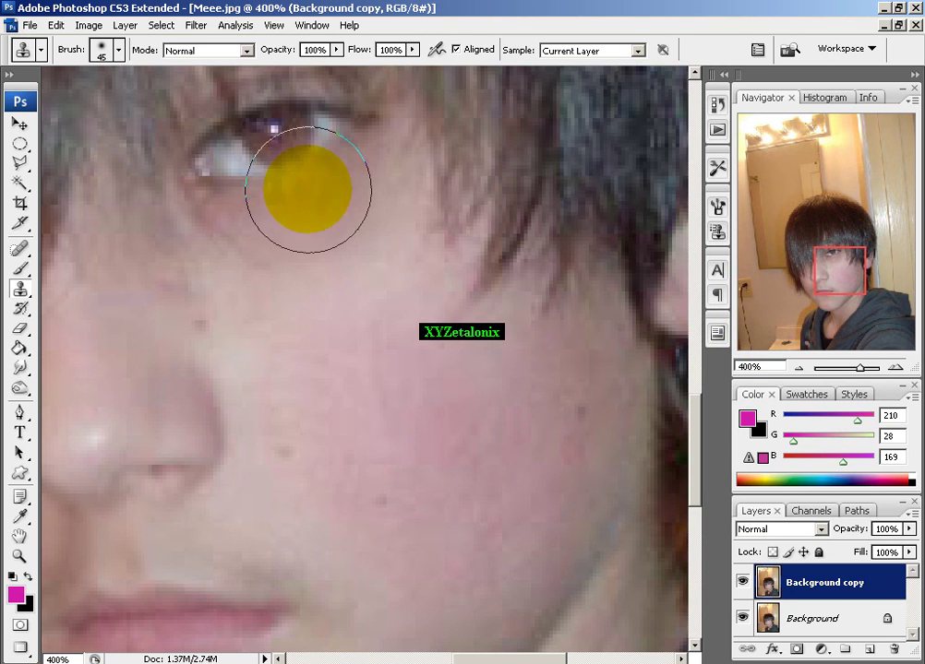
click(280, 182)
click(255, 161)
mouse_move(254, 162)
mouse_down()
mouse_move(242, 155)
mouse_move(333, 140)
mouse_up()
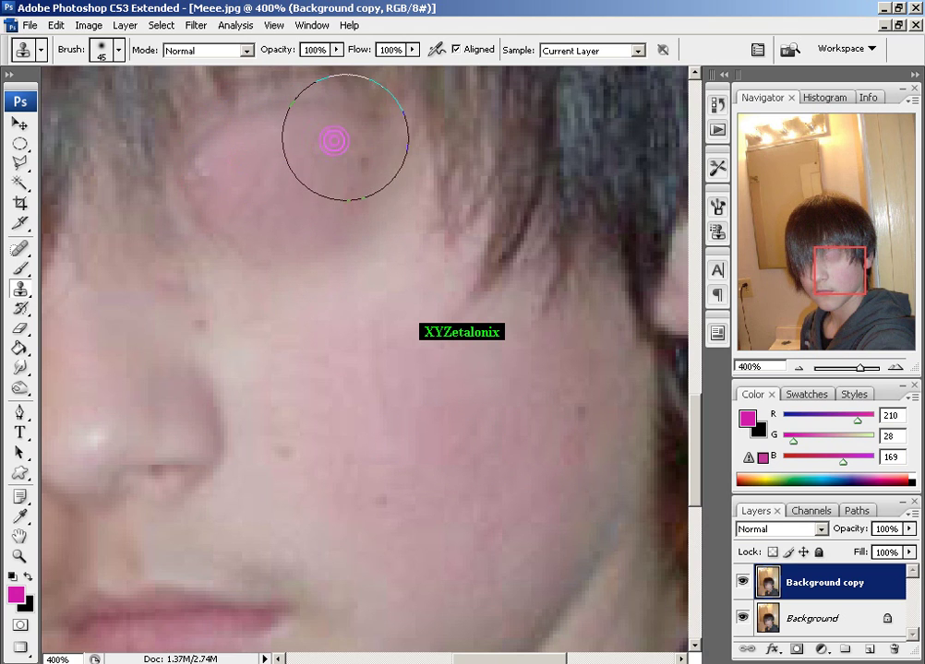
Cover the leftover eye contours and blend the cloned skin into the upper cheek and side of the nose
click(282, 239)
click(341, 212)
click(332, 163)
drag(257, 158, 237, 163)
drag(397, 243, 405, 336)
click(381, 262)
click(324, 307)
click(287, 243)
alt+click(264, 325)
click(229, 331)
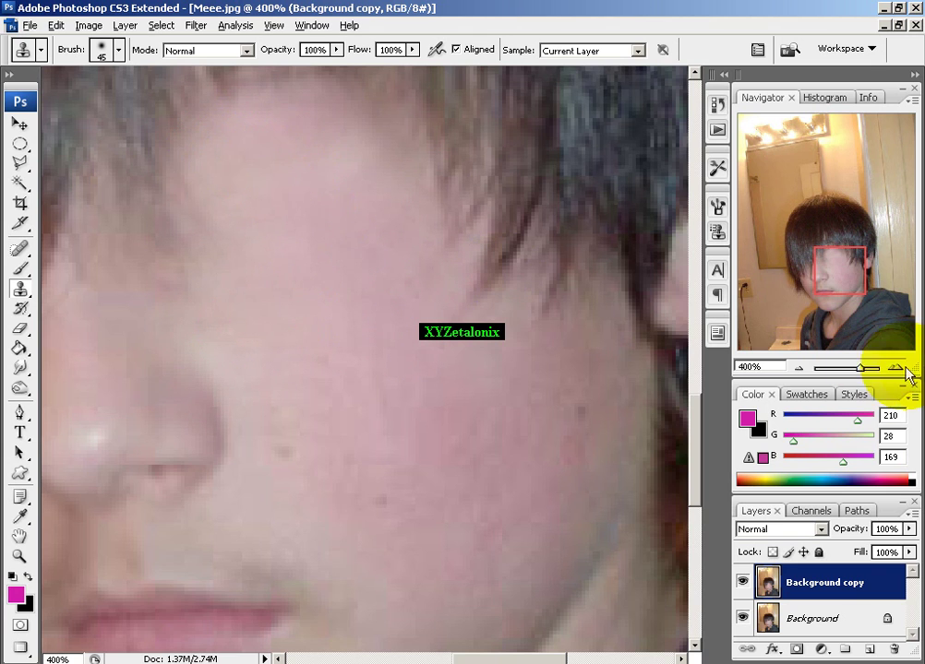
Clone skin over the remaining eyebrow area just below the fringe
drag(840, 279, 840, 269)
drag(387, 228, 377, 207)
mouse_move(271, 180)
mouse_down()
mouse_move(211, 181)
mouse_move(170, 199)
mouse_move(163, 173)
mouse_move(192, 175)
mouse_move(222, 201)
mouse_move(206, 118)
mouse_up()
click(797, 367)
click(797, 366)
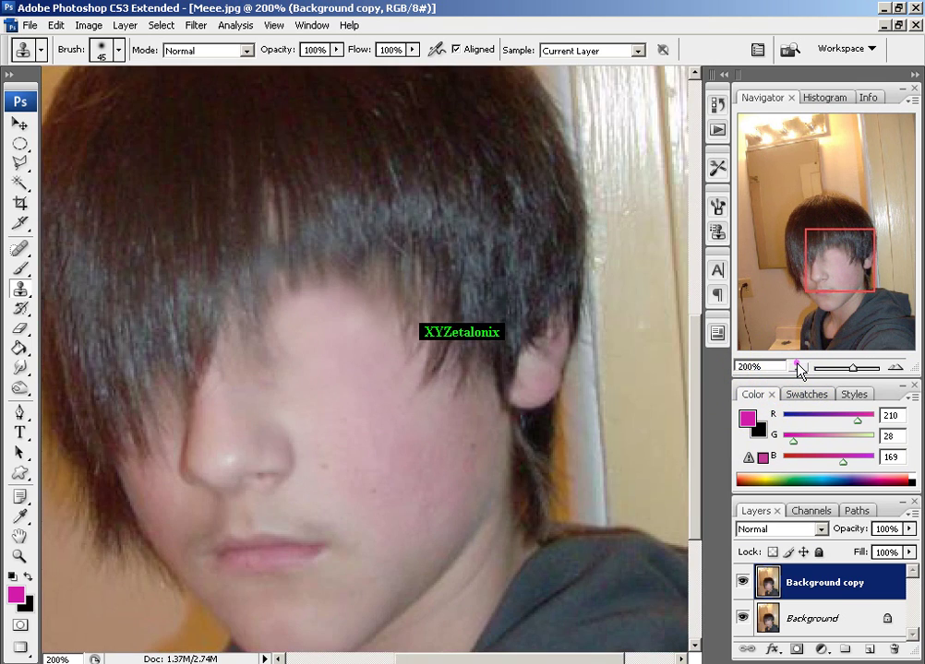
click(797, 366)
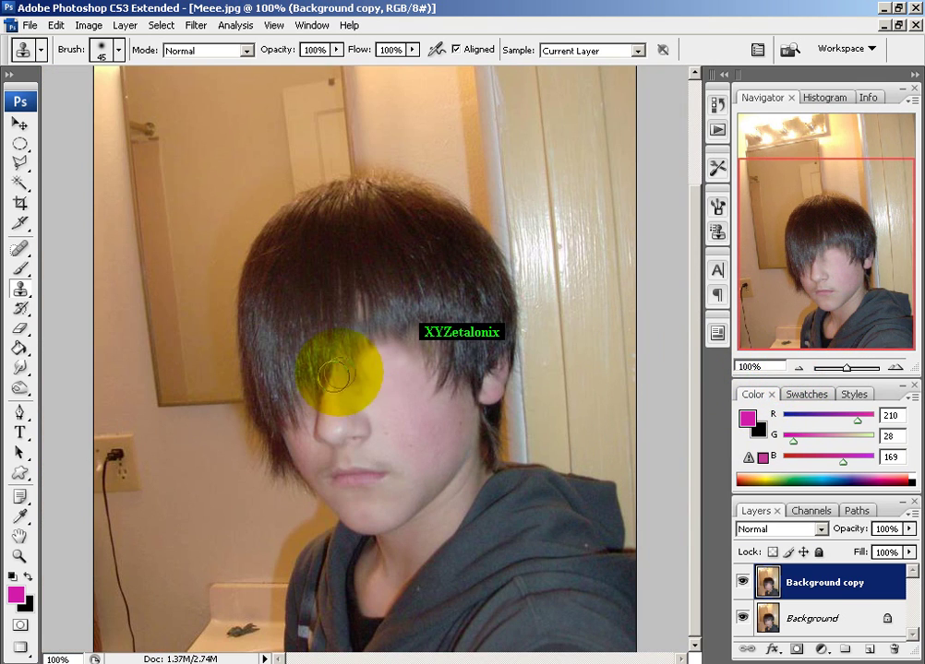
Clone dark hair from the fringe over the bare patch along the forehead's hairline
click(895, 368)
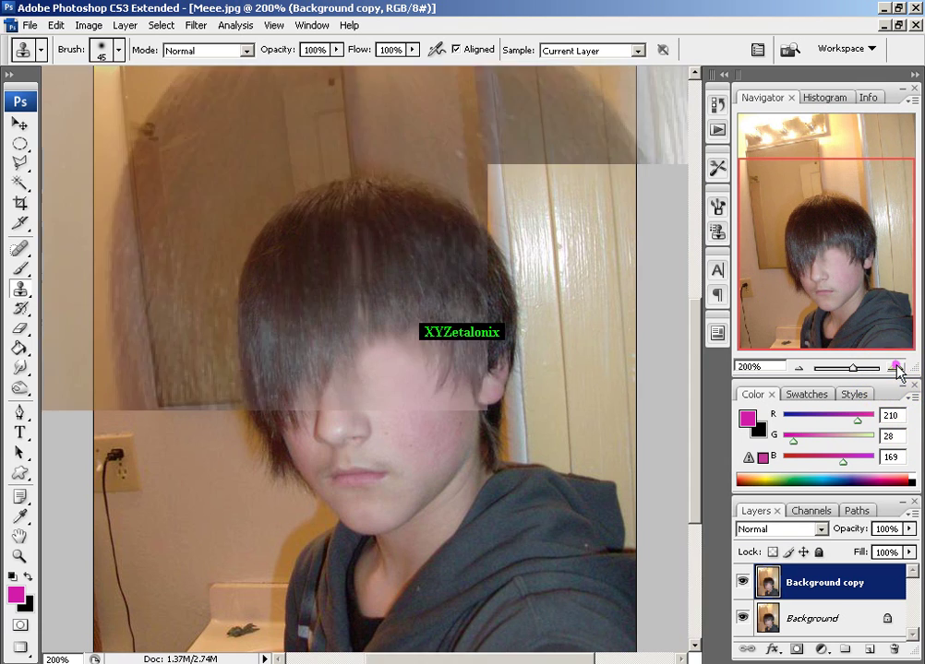
click(894, 367)
click(894, 368)
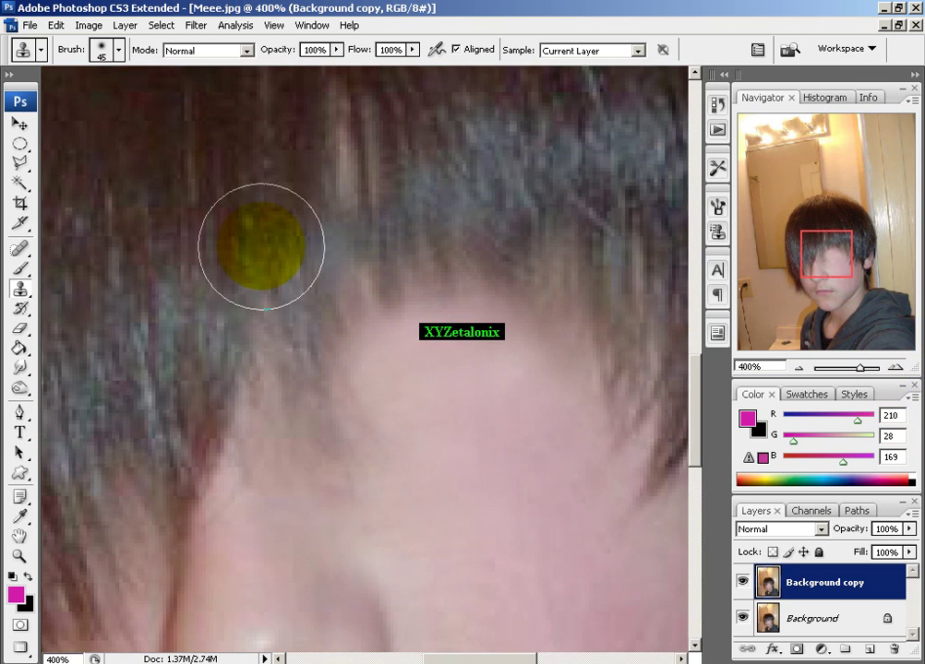
alt+click(224, 183)
click(339, 347)
click(335, 351)
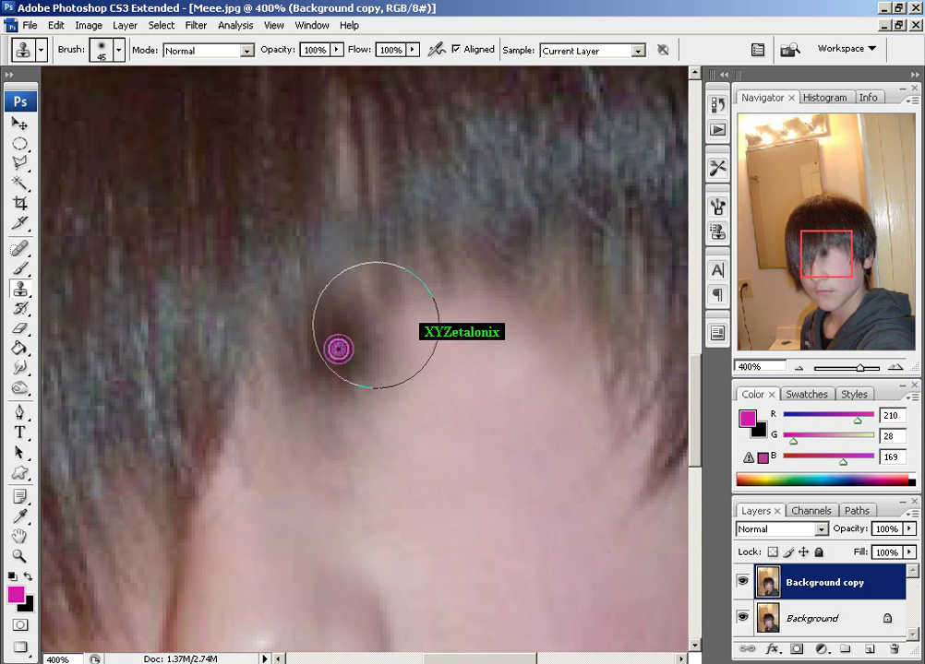
mouse_move(344, 291)
mouse_down()
mouse_move(403, 270)
mouse_move(486, 268)
mouse_move(494, 291)
mouse_move(458, 312)
mouse_up()
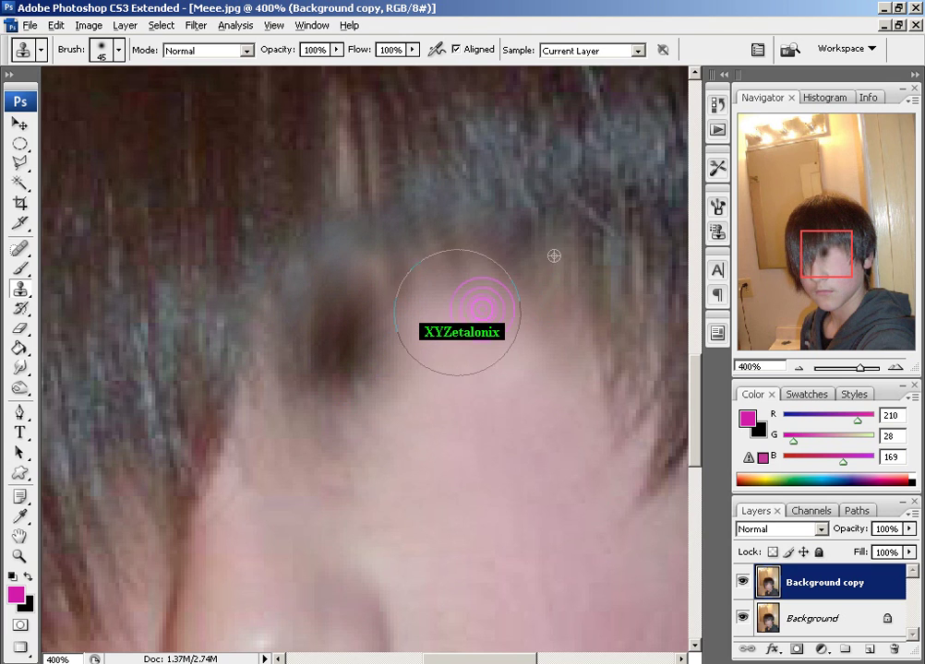
mouse_move(514, 201)
mouse_down()
mouse_move(464, 260)
mouse_move(396, 306)
mouse_move(350, 237)
mouse_up()
Sample the shiny grey hair and clone it along the fringe to even out its lower edge
alt+click(505, 155)
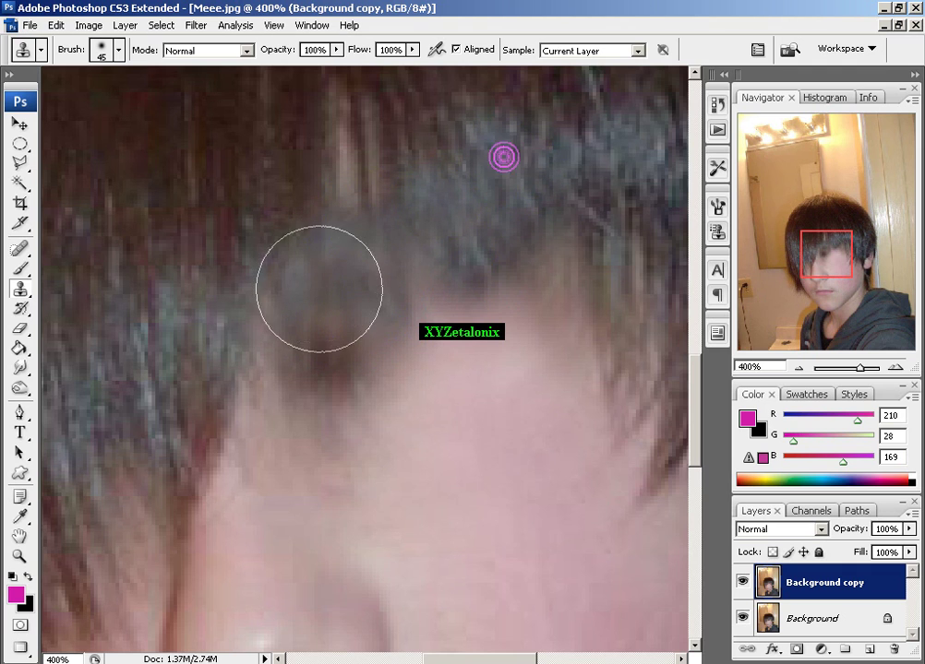
click(316, 292)
mouse_move(309, 322)
mouse_down()
mouse_move(314, 332)
mouse_move(400, 277)
mouse_up()
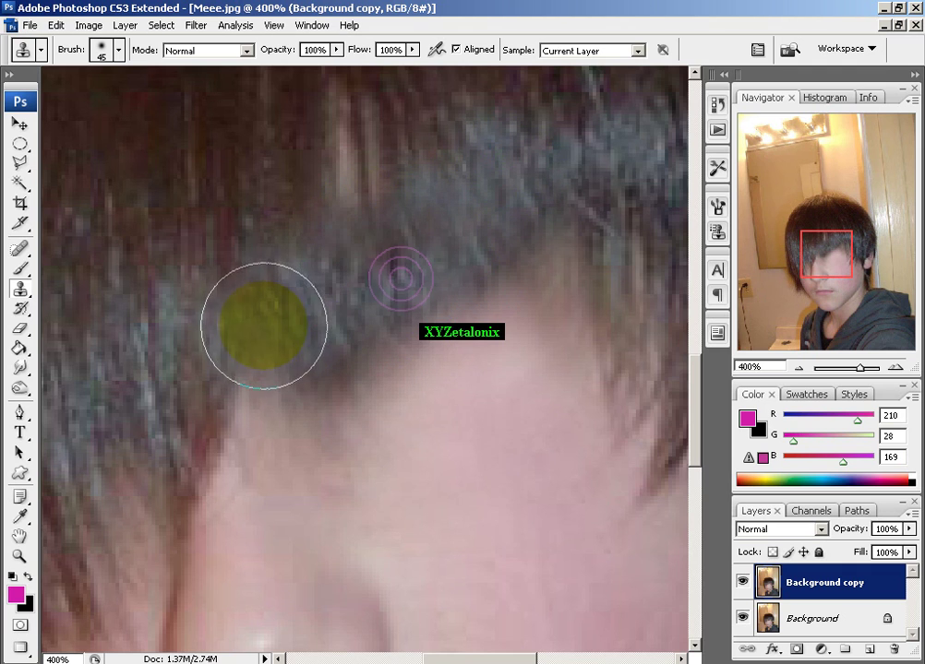
mouse_move(262, 326)
mouse_down()
mouse_move(277, 265)
mouse_move(327, 183)
mouse_up()
click(372, 138)
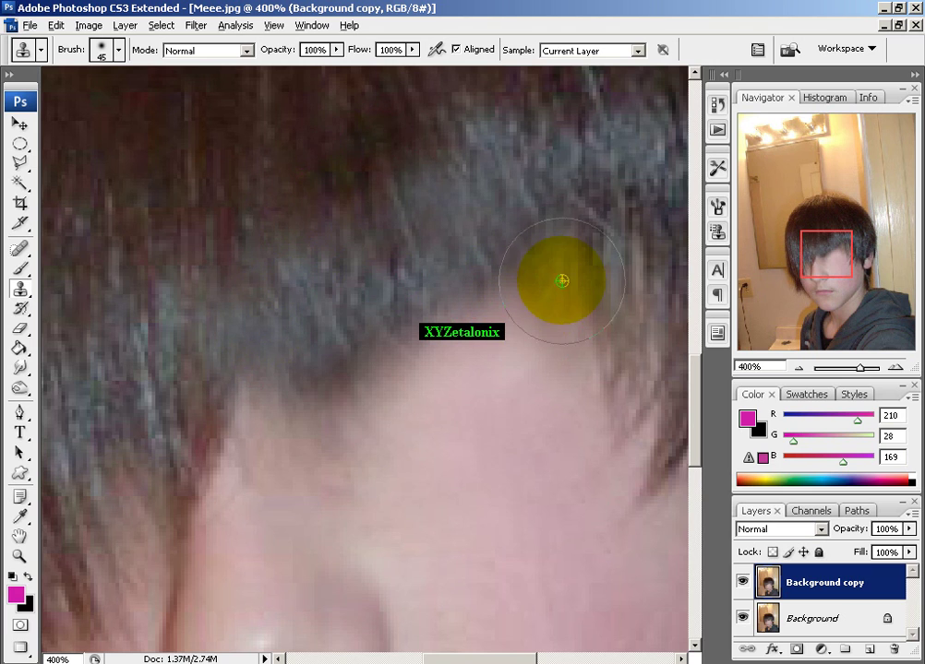
click(560, 243)
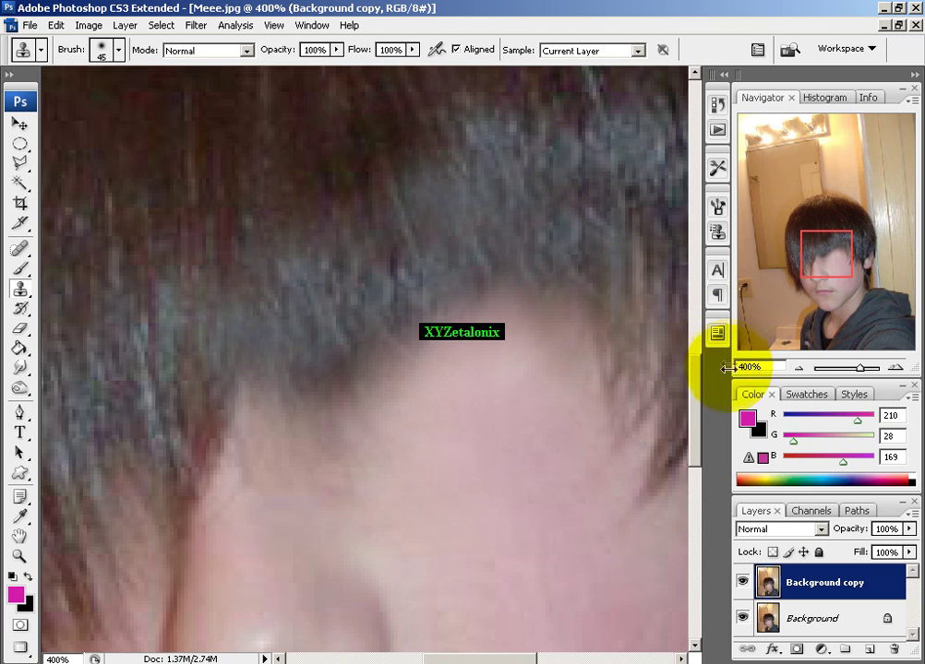
click(799, 368)
click(800, 369)
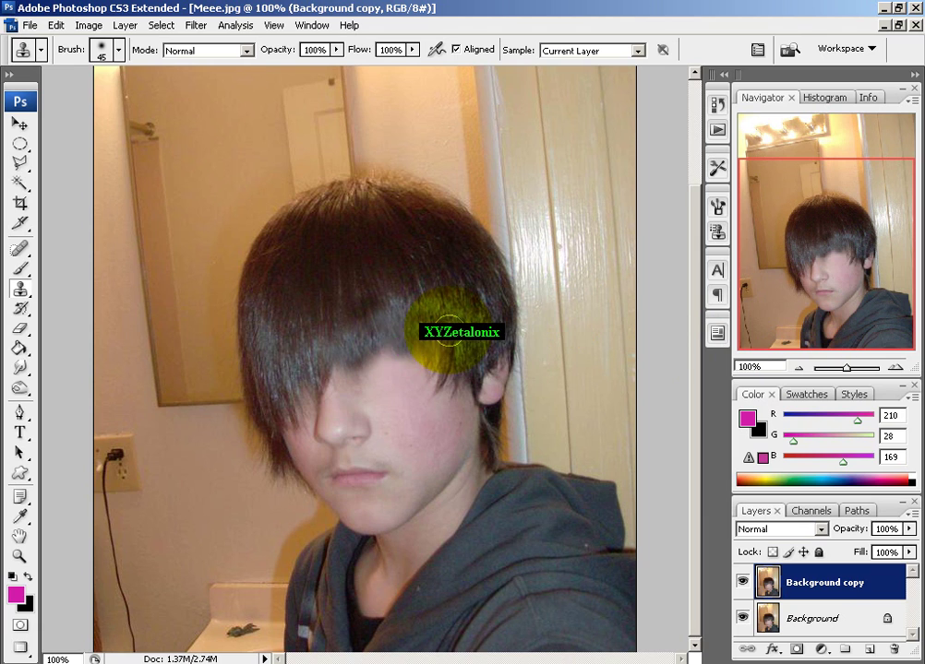
click(395, 343)
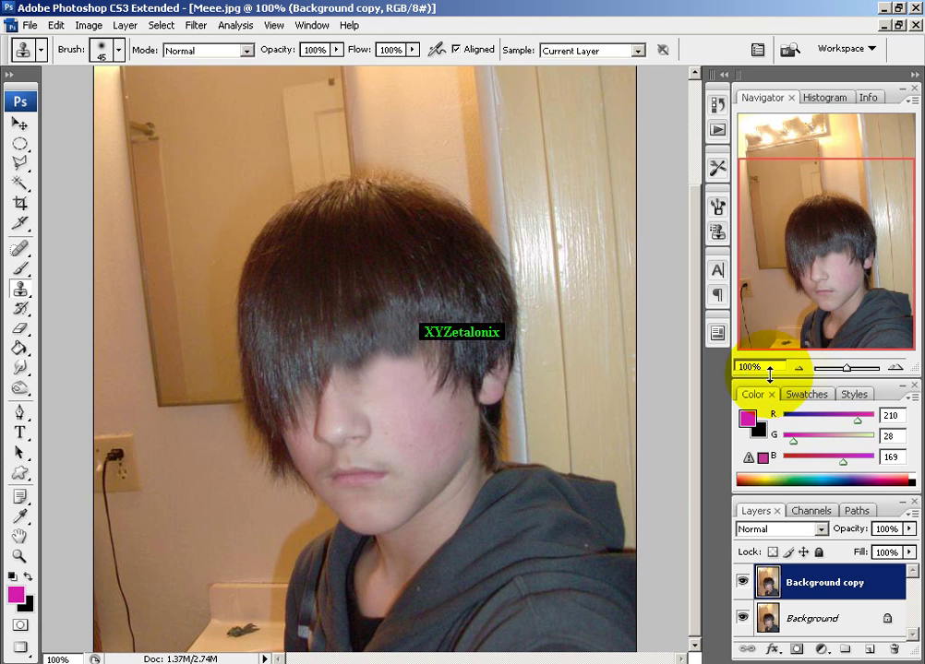
Check the eye removal against the original by toggling the Background copy layer's visibility
click(742, 581)
click(743, 581)
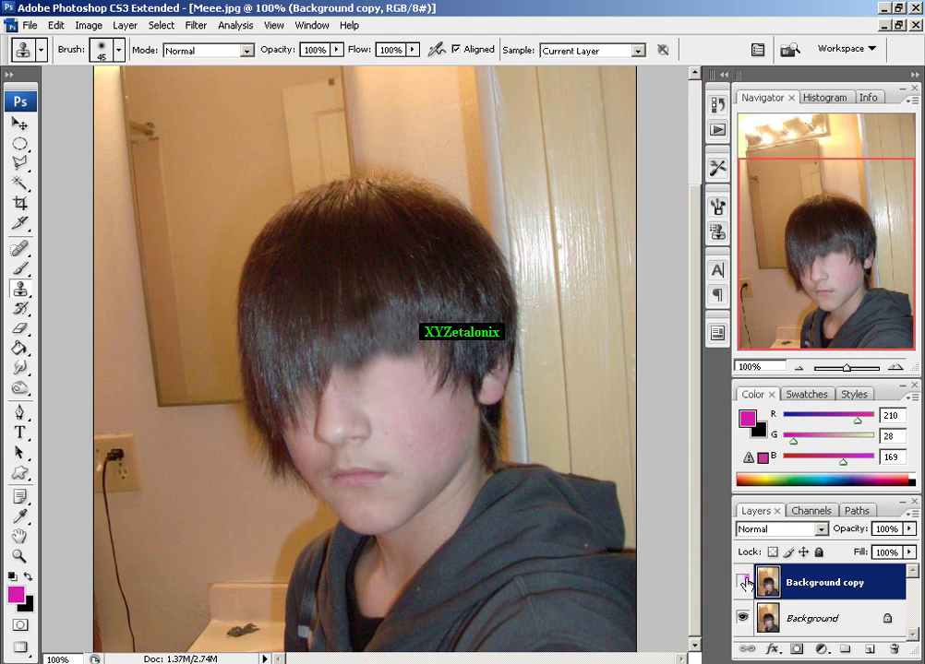
click(744, 582)
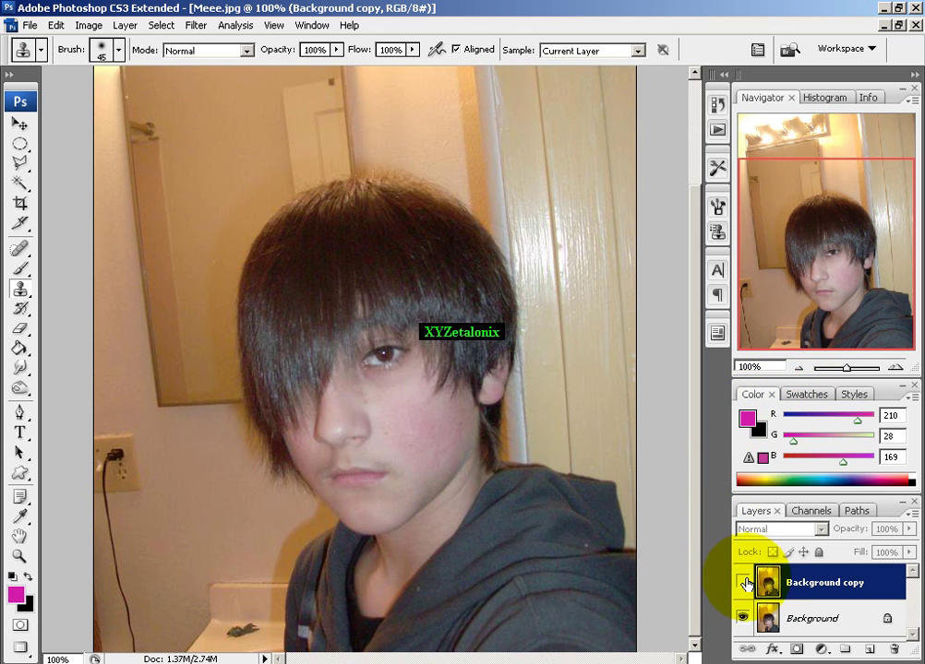
click(743, 582)
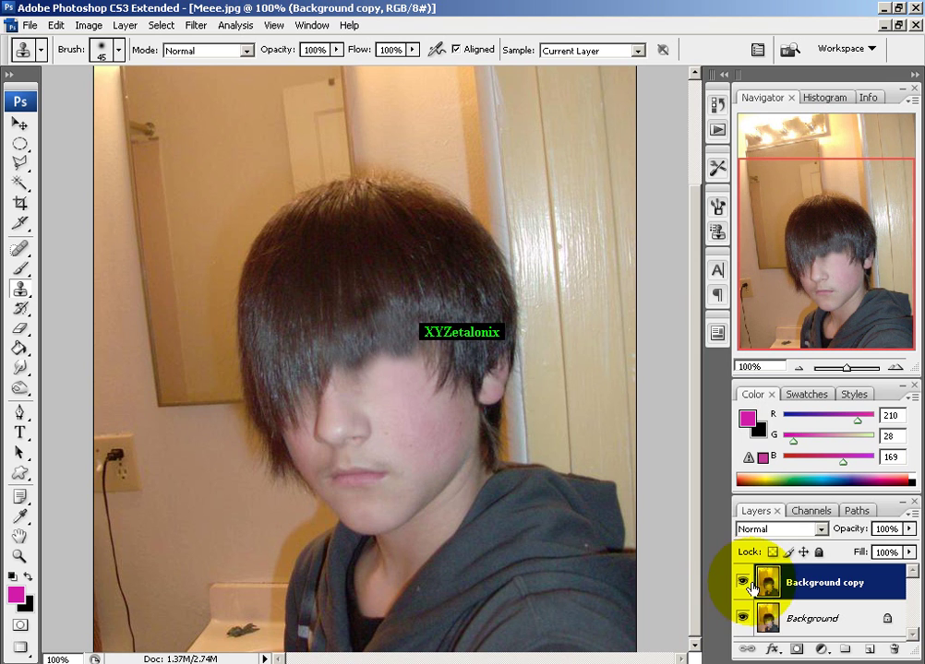
Clone cheek skin over the corner of the mouth nearest the cheek and along the lips
click(895, 368)
click(896, 369)
click(895, 368)
drag(821, 262, 840, 305)
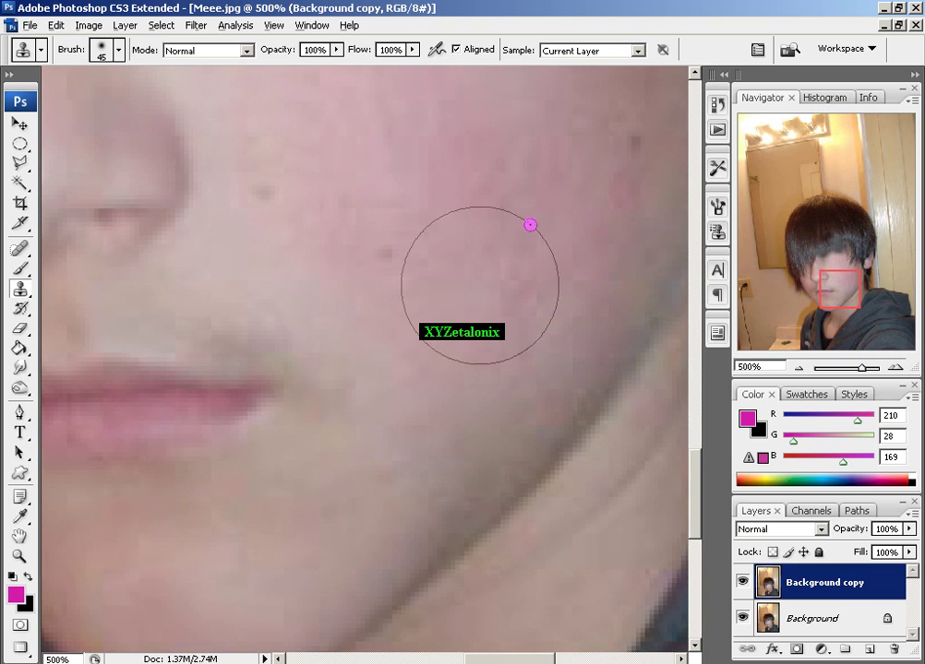
click(246, 374)
mouse_move(233, 357)
mouse_down()
mouse_move(244, 401)
mouse_move(267, 397)
mouse_move(143, 398)
mouse_up()
Clone nearby skin over the rest of the lips and mouth corner, resampling to blend the tones
drag(840, 289, 823, 293)
click(446, 442)
alt+click(451, 475)
click(356, 373)
alt+click(306, 370)
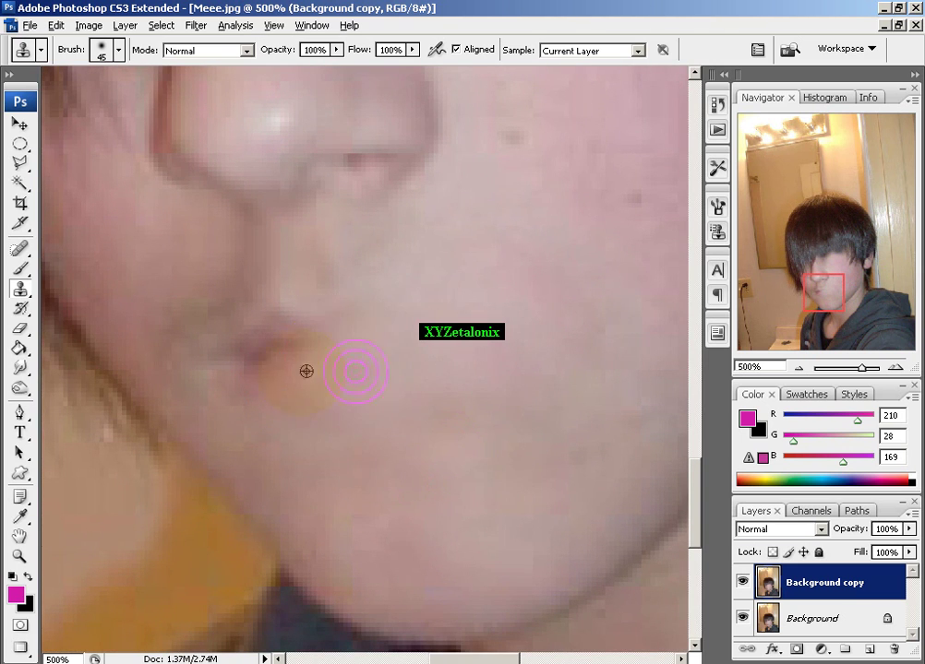
alt+click(331, 287)
click(284, 337)
alt+click(173, 276)
click(206, 369)
alt+click(175, 297)
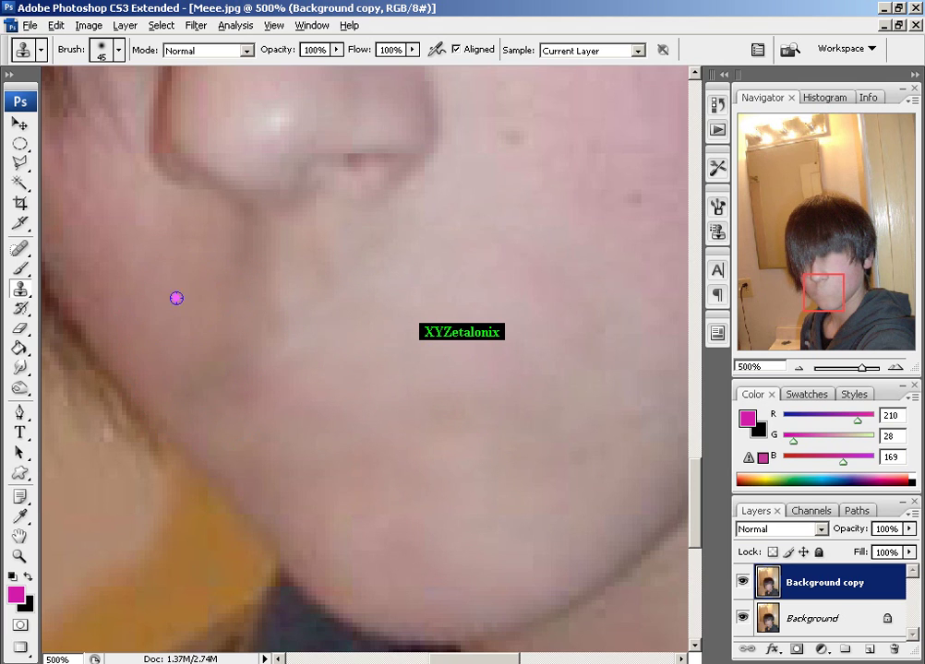
click(221, 390)
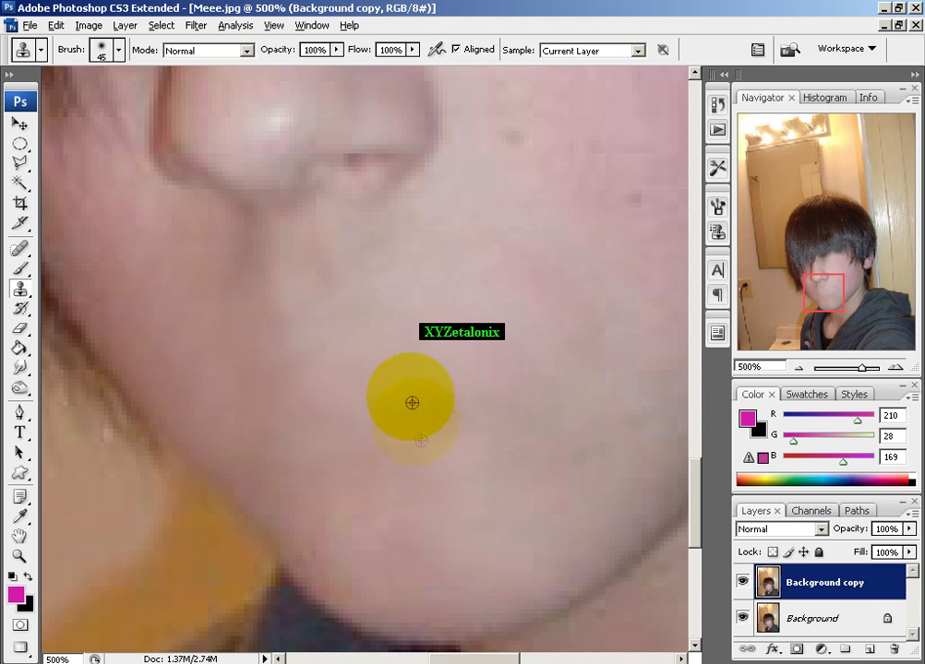
Check the face without its mouth at 100% zoom against the original using the Background copy layer's visibility
click(816, 366)
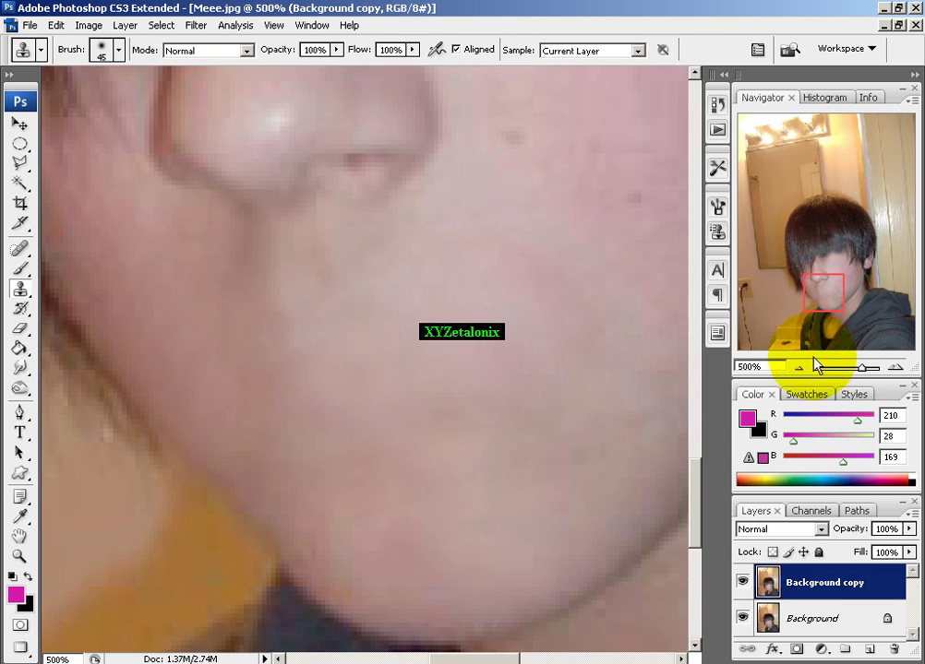
click(791, 367)
click(791, 367)
click(791, 368)
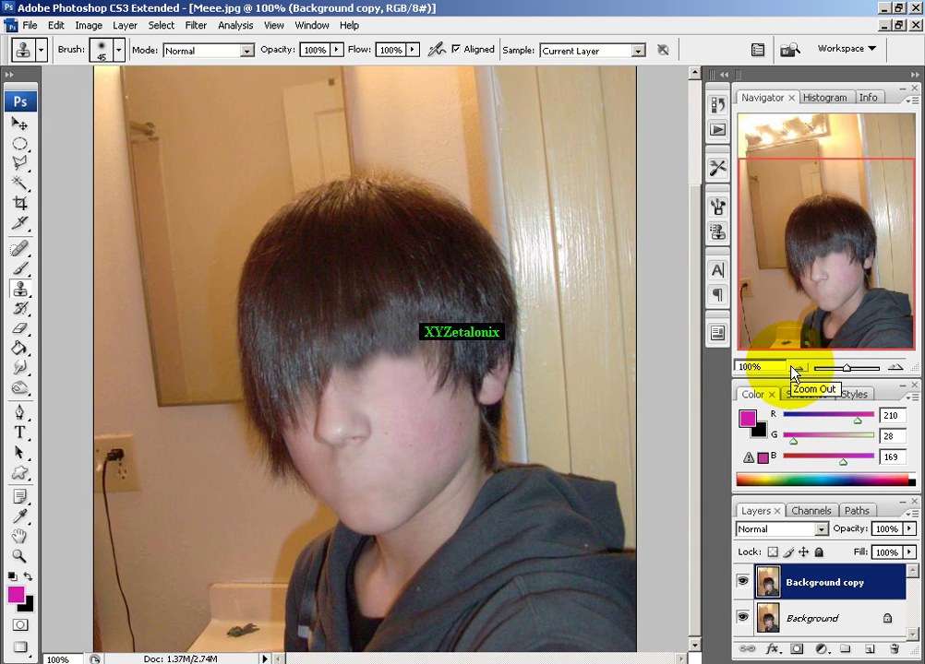
click(742, 581)
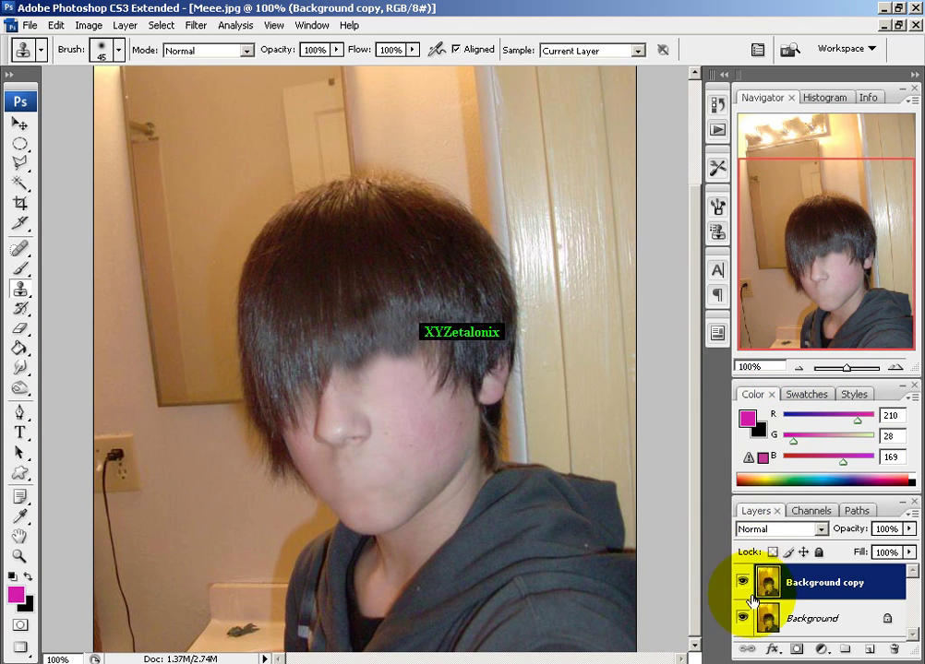
Compare the fully retouched face with the original by toggling the Background copy layer's visibility
click(742, 582)
click(742, 581)
click(742, 581)
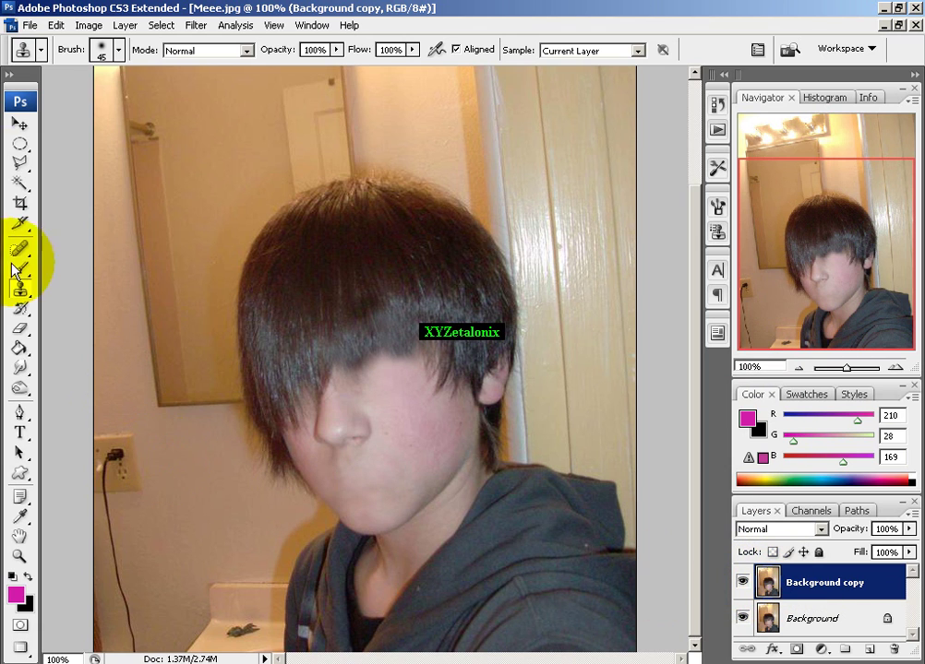
Delete a polygonal area around the retouched eye from the Background copy layer to restore the original eye, and clear the selection
click(20, 162)
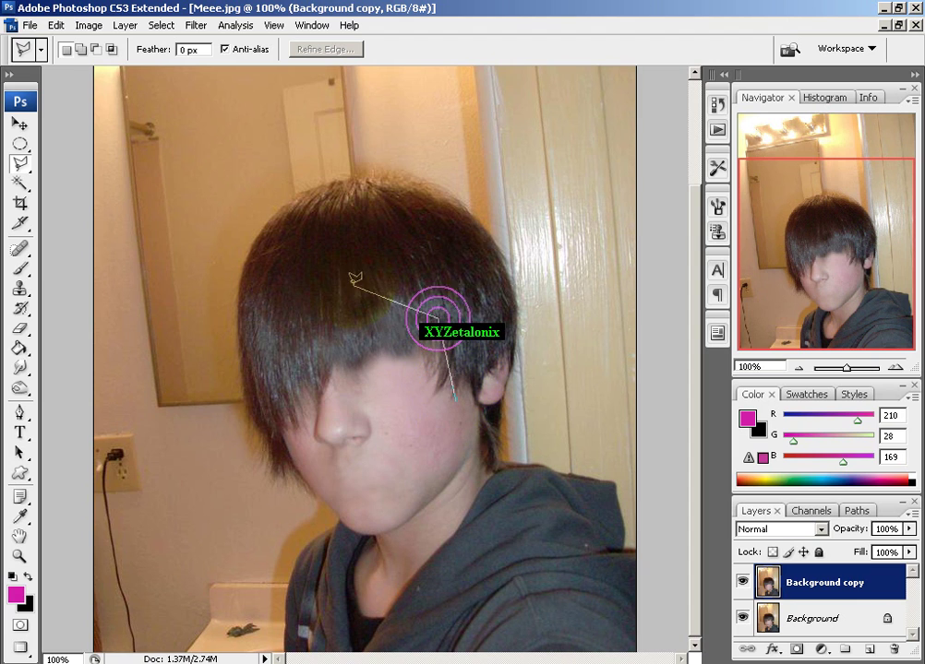
double_click(457, 397)
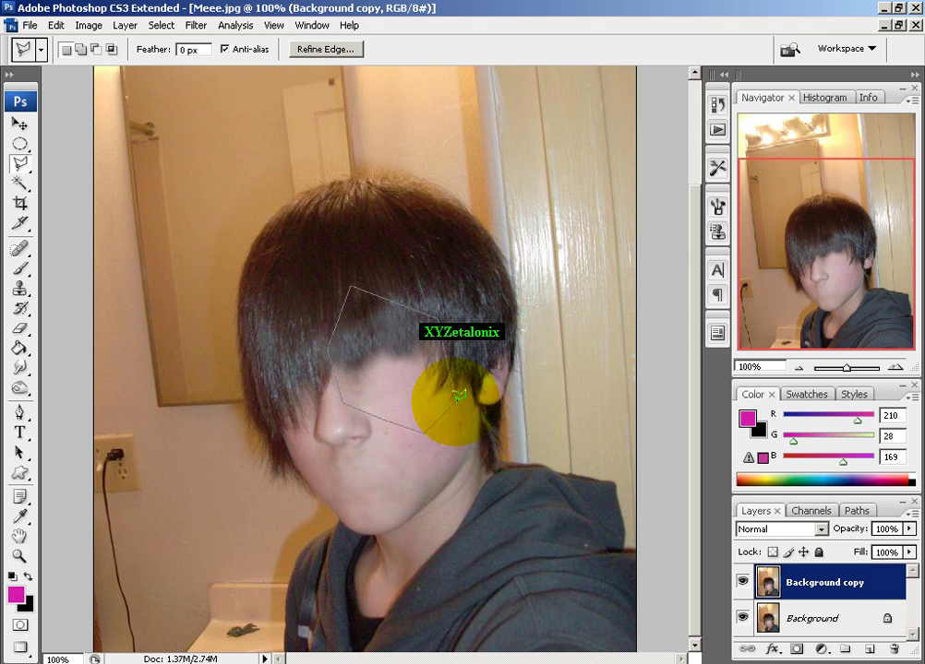
key(Delete)
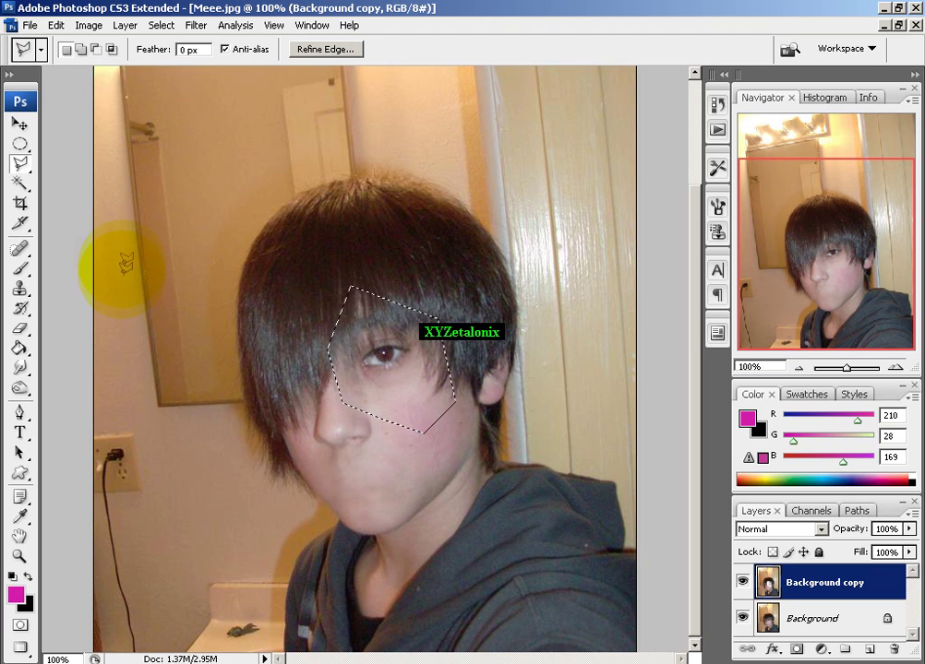
click(19, 145)
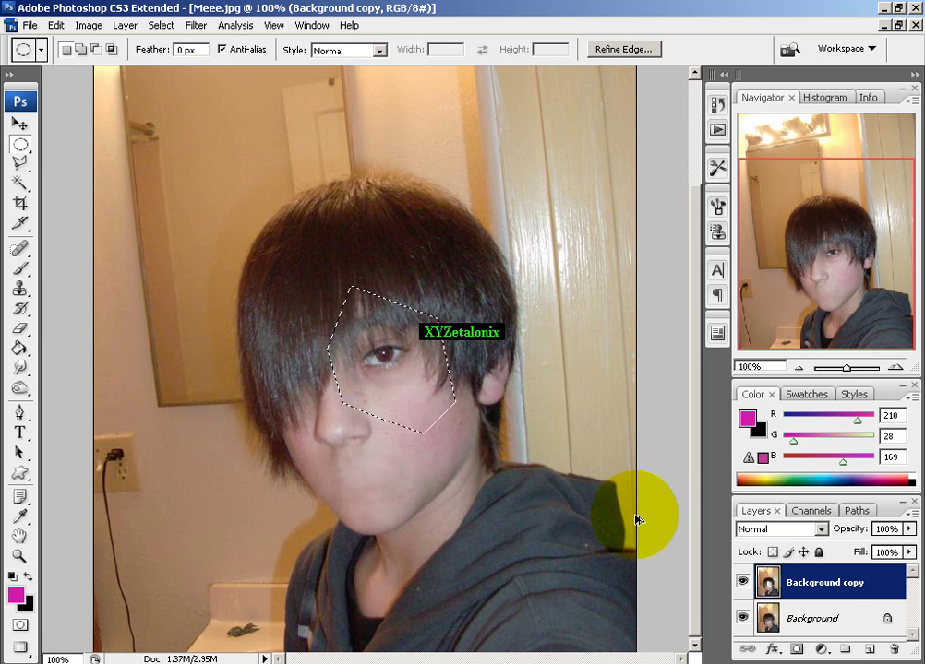
key(ctrl+z)
key(ctrl+z)
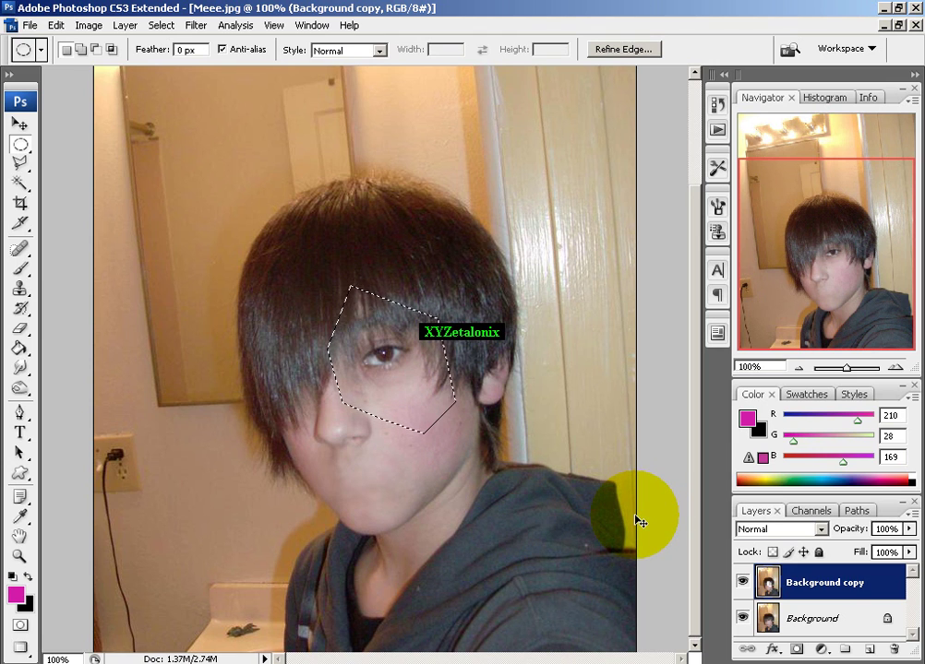
drag(20, 145, 42, 143)
click(148, 191)
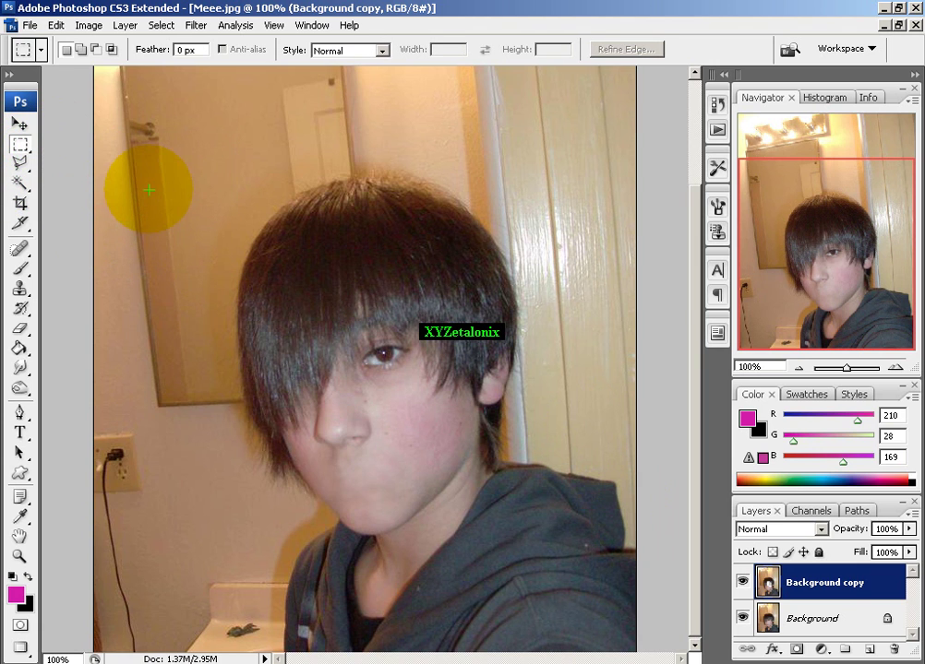
Clone a small spot of skin just below the nose with the Clone Stamp, sampling the skin right beside it
click(863, 323)
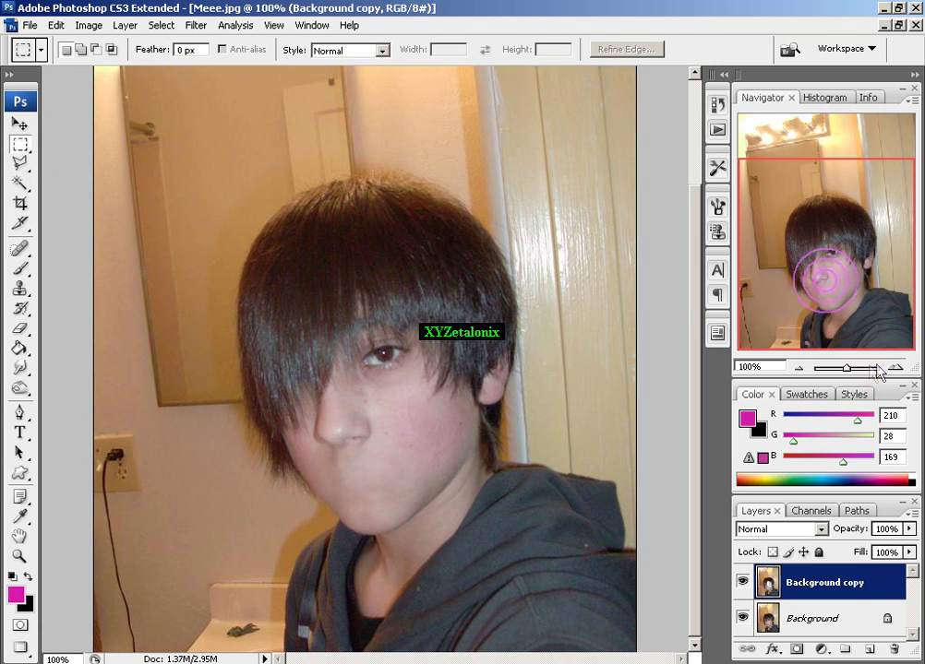
click(891, 367)
click(891, 367)
click(892, 367)
drag(833, 277, 826, 299)
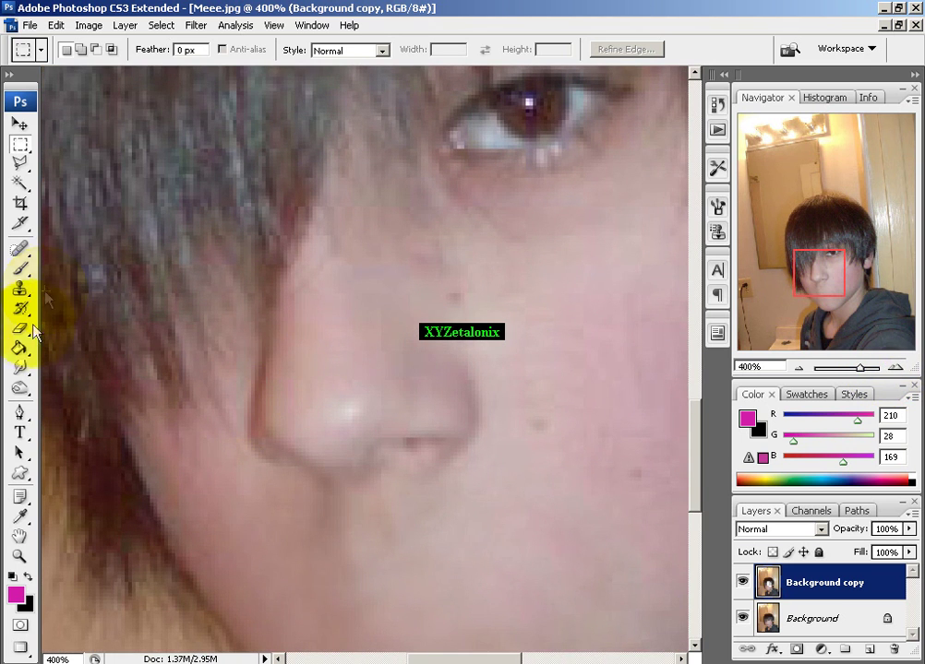
click(25, 374)
click(16, 387)
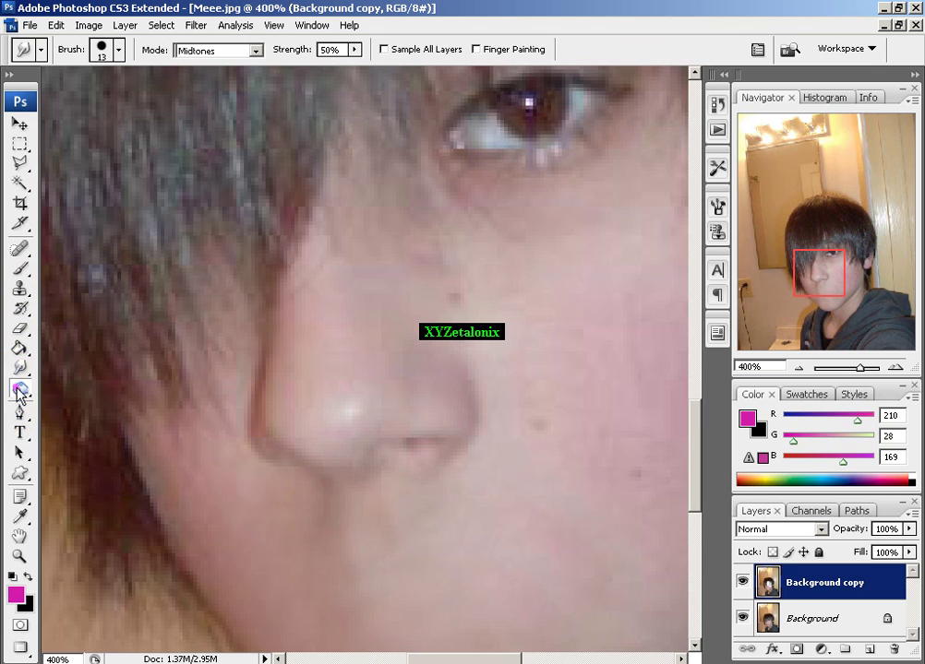
click(18, 288)
alt+click(354, 531)
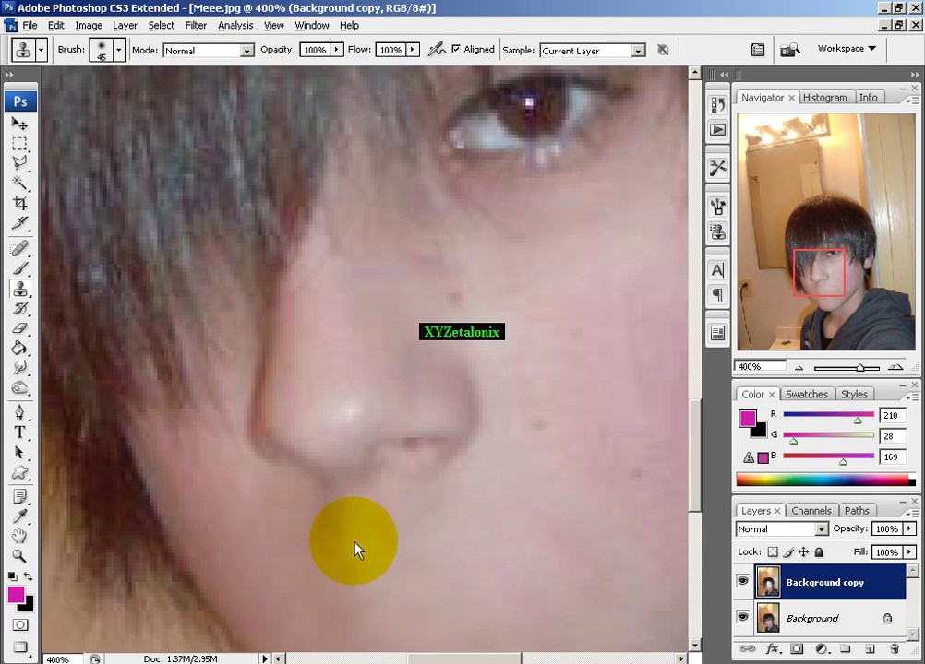
alt+click(355, 545)
click(355, 560)
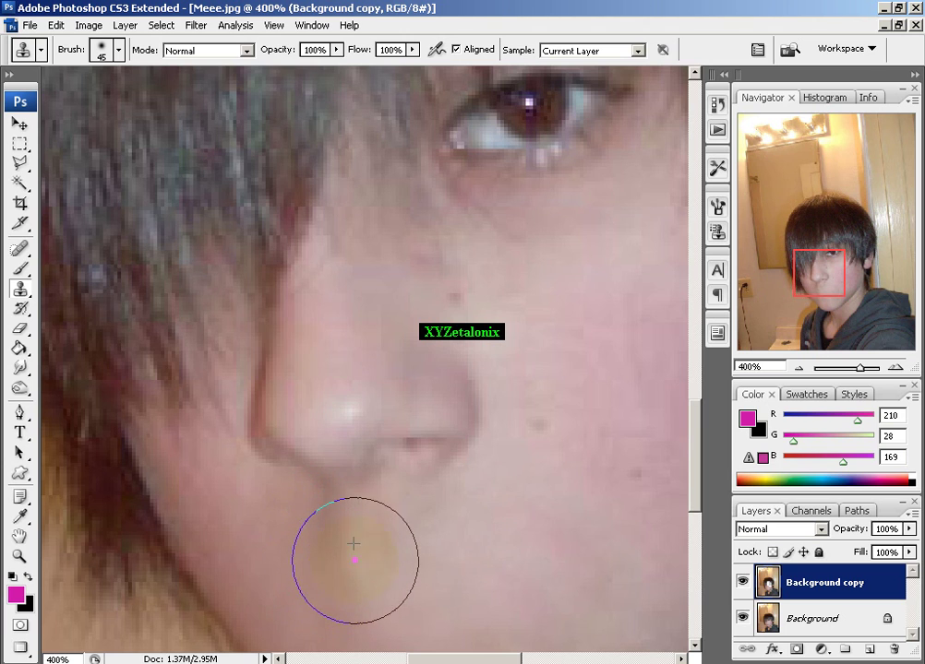
Put a merged copy of the image on a new layer and darken the cheek with the Burn tool at 50% exposure
click(791, 374)
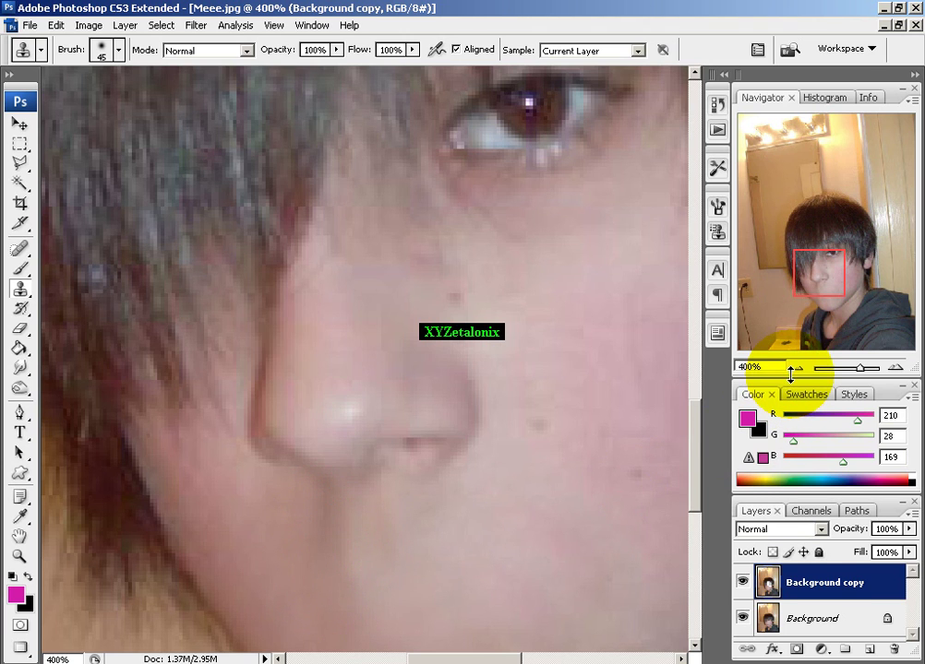
drag(791, 374, 791, 371)
click(812, 366)
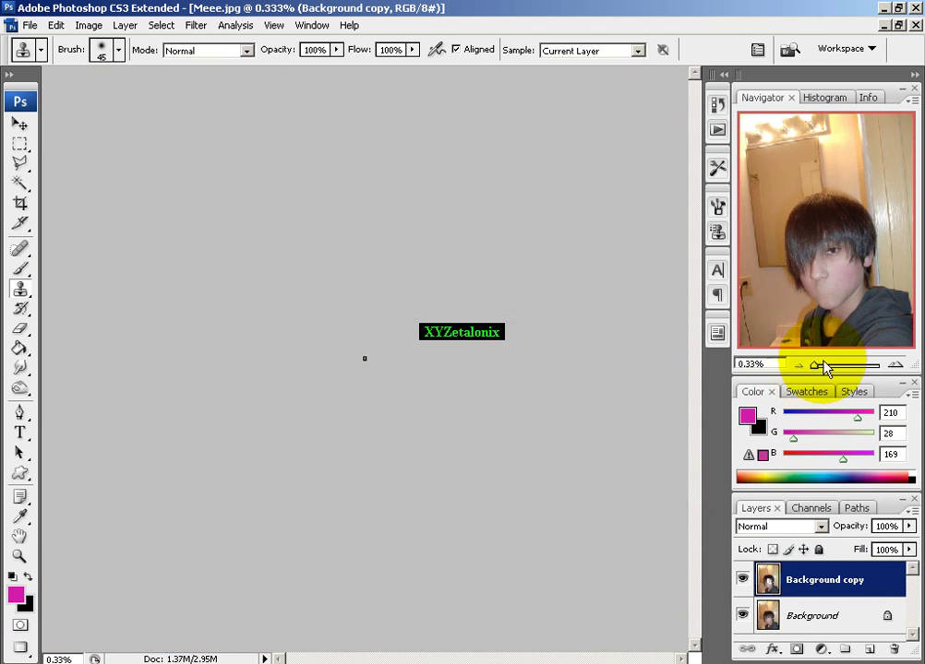
click(898, 365)
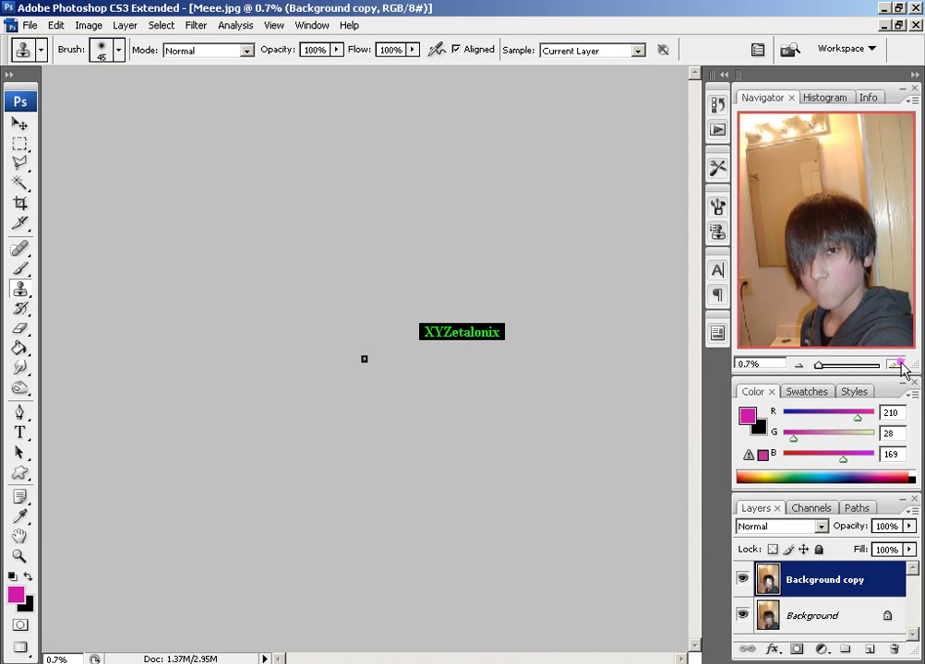
click(901, 365)
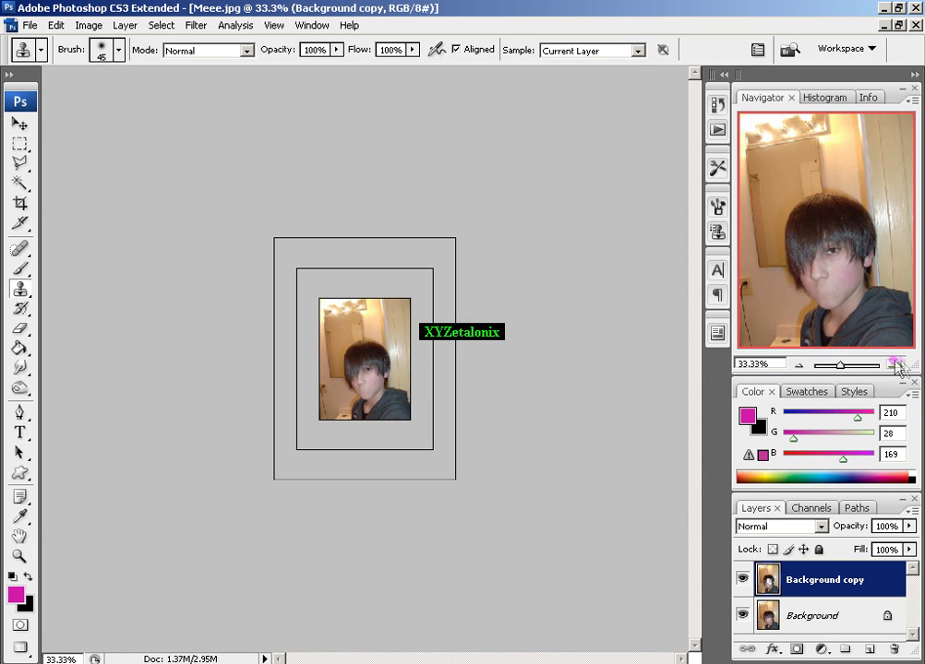
click(901, 365)
click(900, 365)
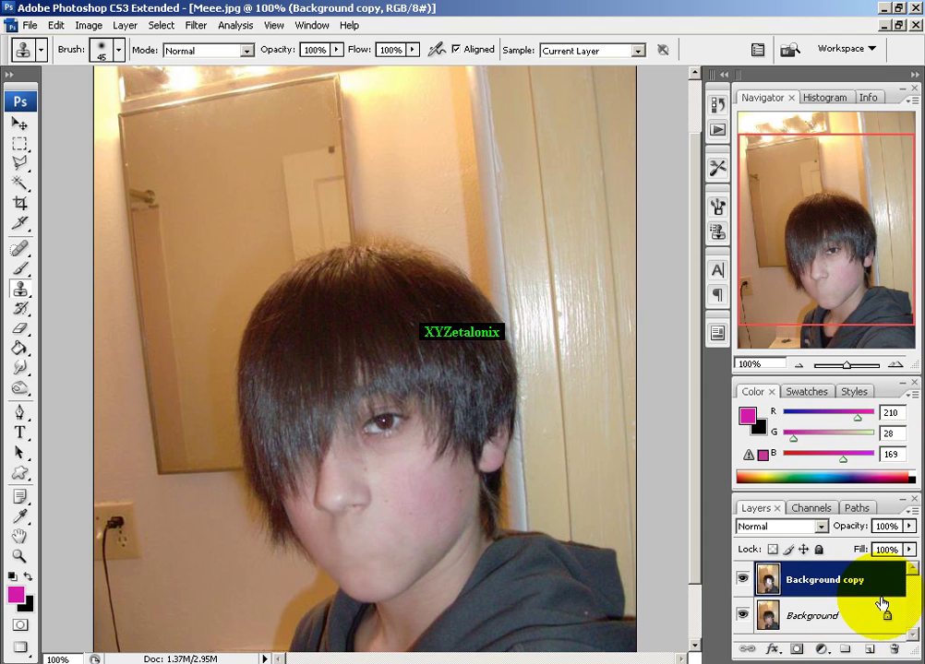
click(868, 649)
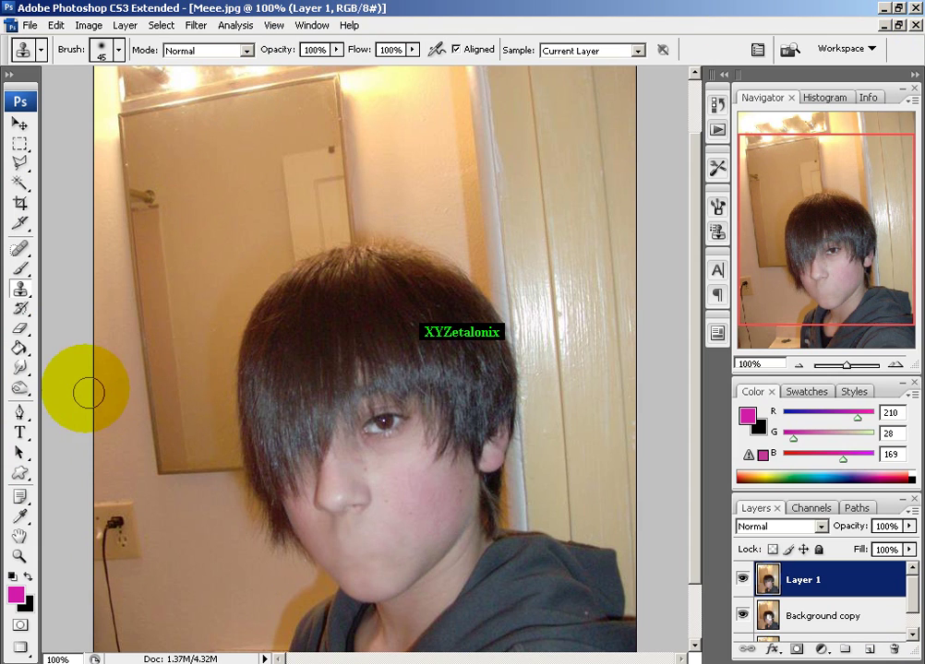
click(15, 383)
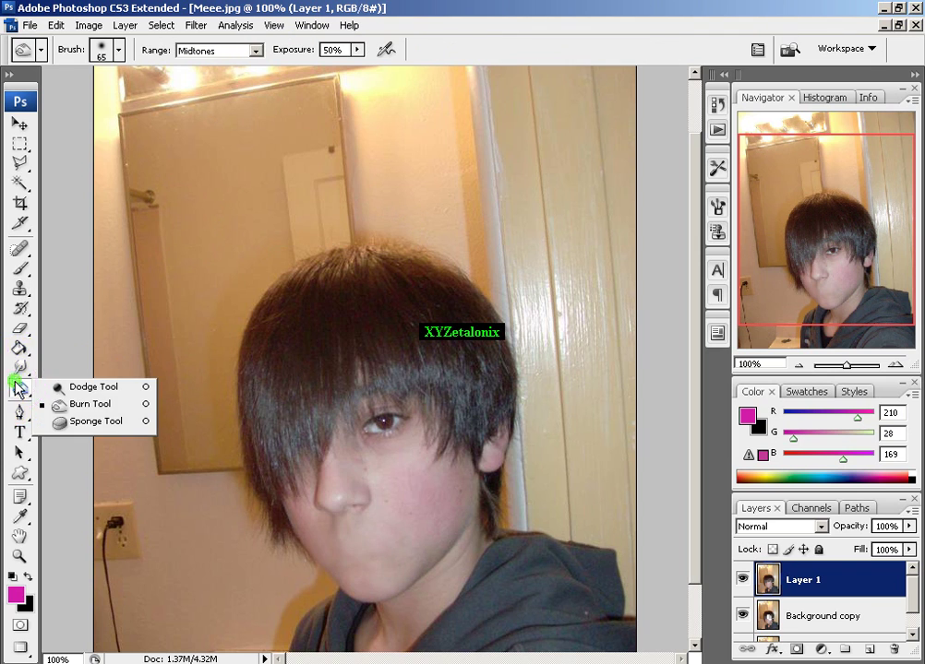
drag(84, 412, 80, 404)
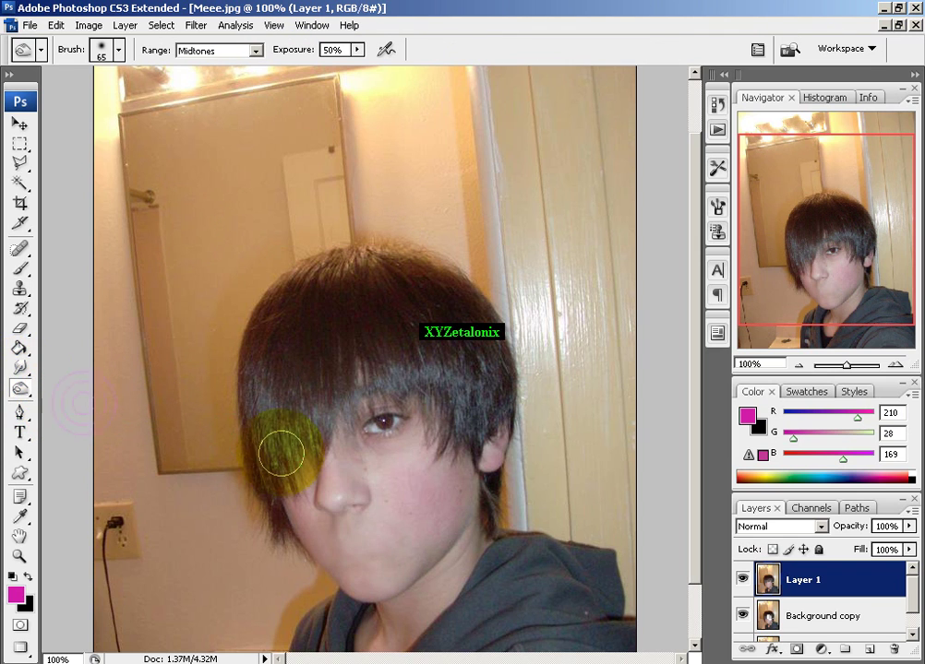
mouse_move(383, 472)
mouse_down()
mouse_move(419, 504)
mouse_move(396, 499)
mouse_move(396, 490)
mouse_move(409, 475)
mouse_move(434, 489)
mouse_up()
click(396, 490)
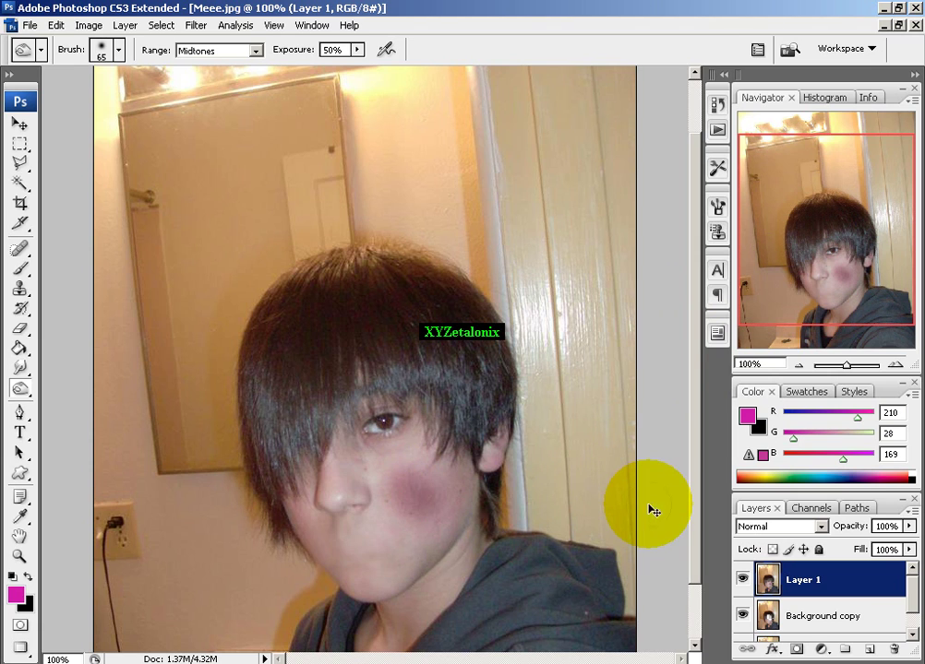
Delete Layer 1 with the burned cheek
mouse_move(909, 526)
mouse_down()
mouse_move(867, 546)
mouse_move(880, 537)
mouse_move(910, 544)
mouse_up()
right_click(808, 580)
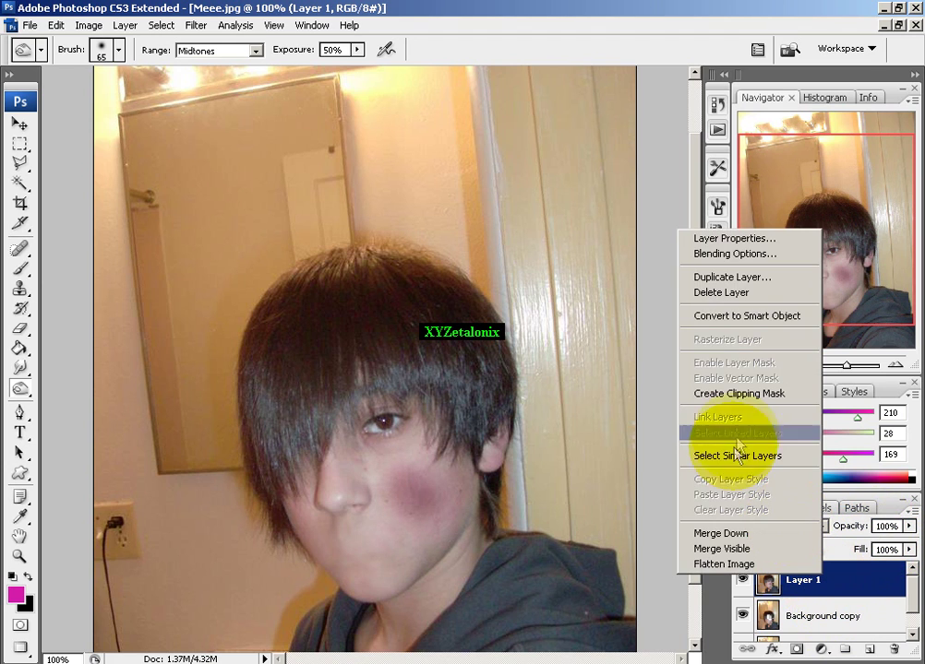
click(721, 292)
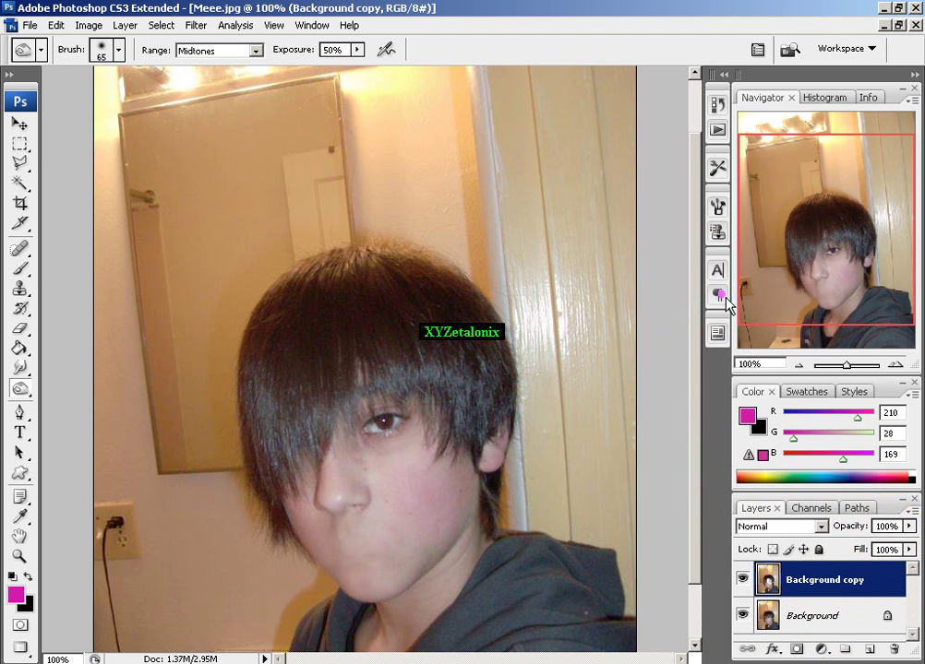
Put a merged copy of the image on a new layer and burn a dark shadow beneath the eye with a 65 px Midtones brush
click(871, 650)
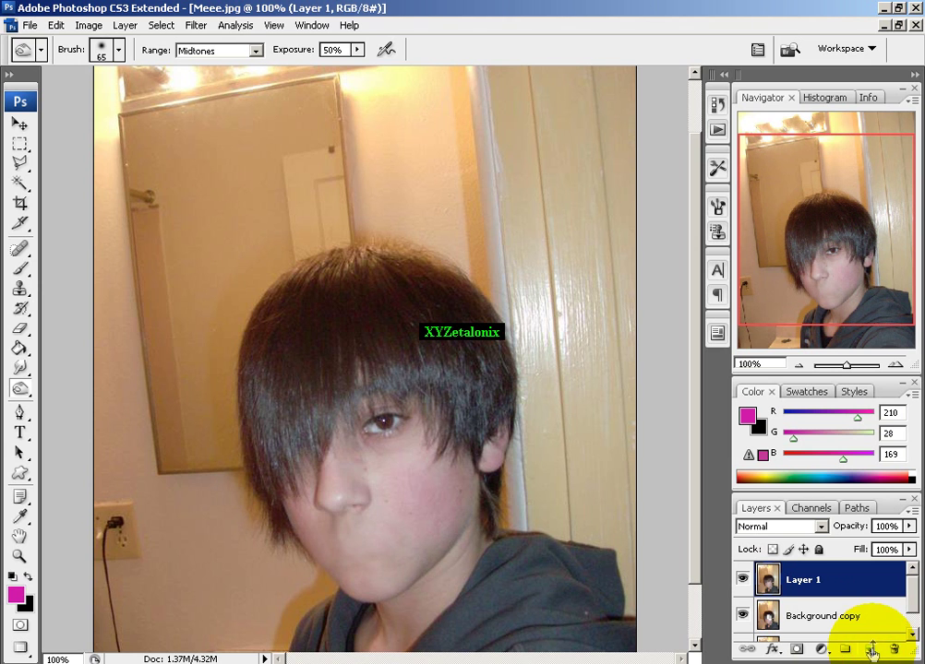
click(895, 366)
click(895, 366)
click(895, 366)
drag(843, 227, 852, 262)
mouse_move(424, 289)
mouse_down()
mouse_move(443, 334)
mouse_move(406, 348)
mouse_move(344, 345)
mouse_move(474, 309)
mouse_up()
click(486, 294)
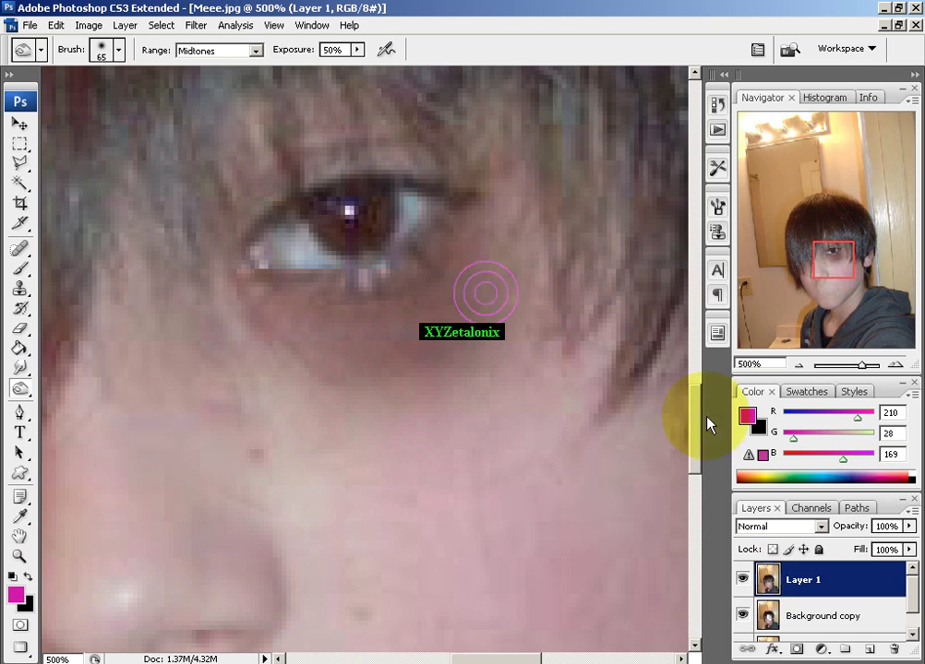
click(799, 365)
double_click(799, 365)
click(799, 366)
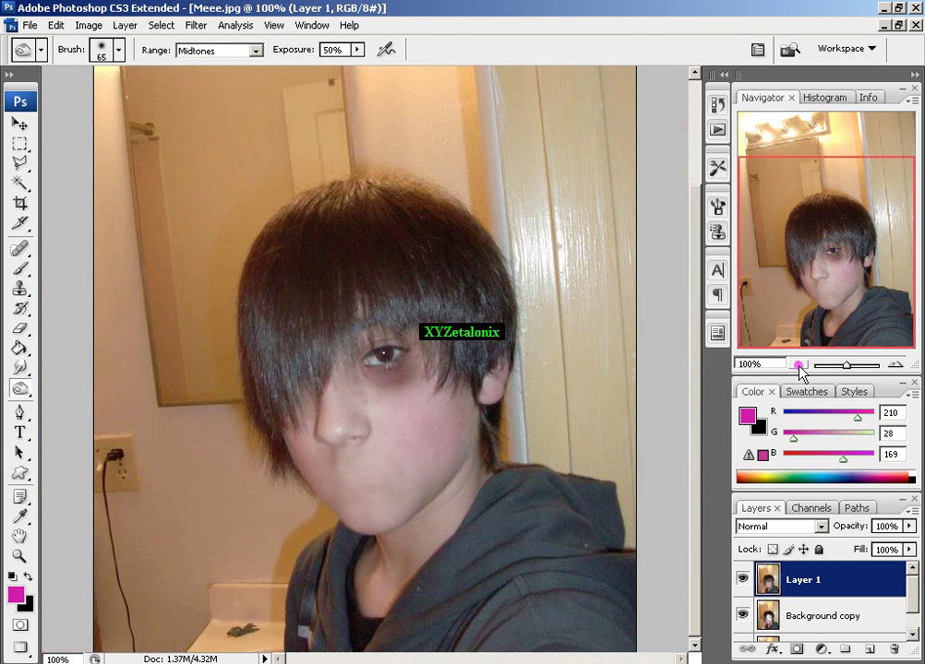
click(799, 366)
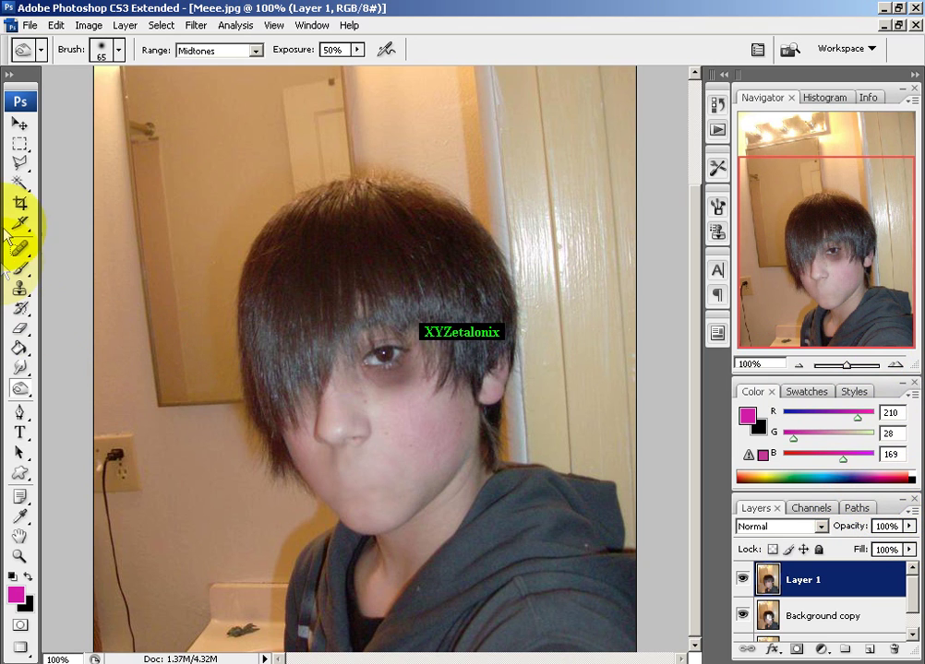
Soften the lower part of the burned shadow beneath the eye with a 100 px Eraser at 51% opacity
click(22, 330)
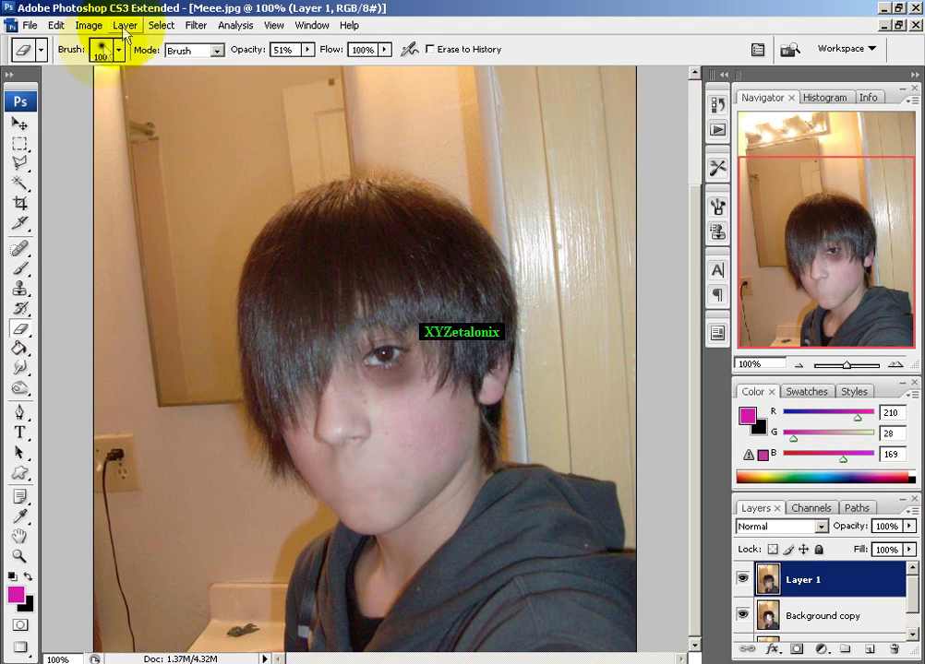
click(400, 407)
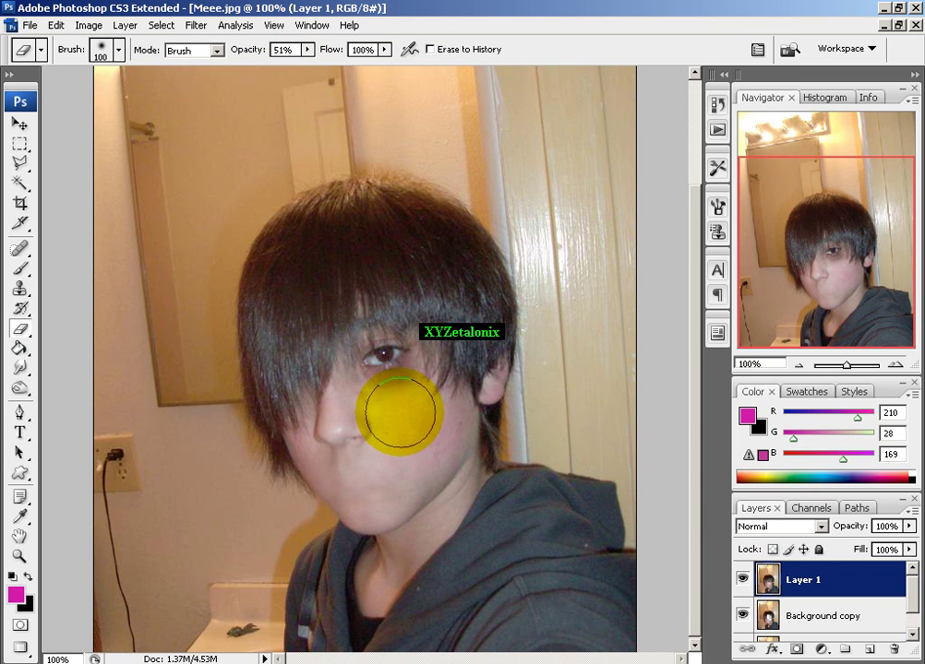
click(549, 475)
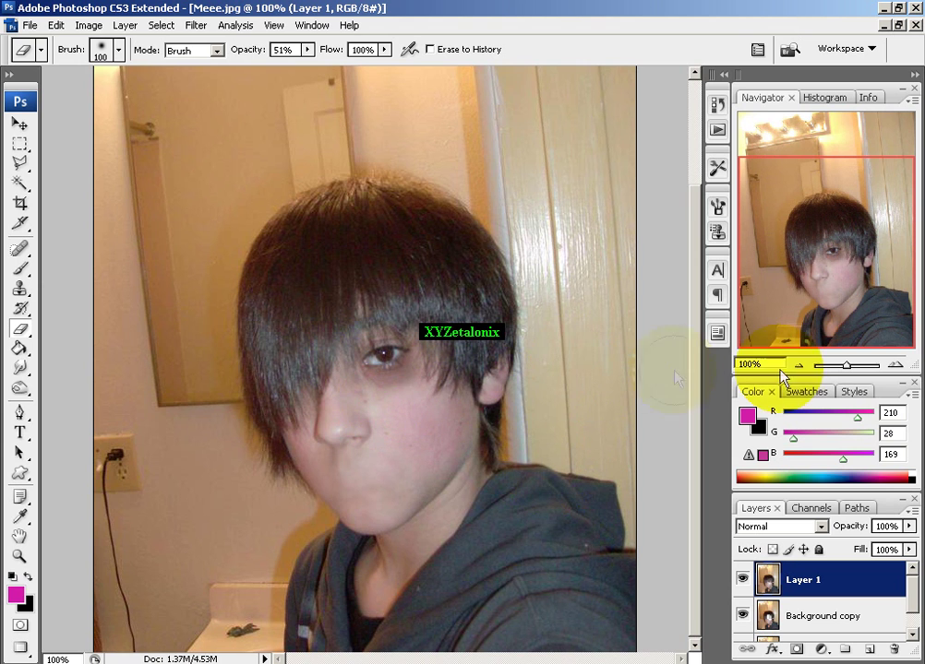
Examine the softened shadow beneath the eye close up at 500% zoom and again at 100%
click(896, 365)
click(897, 365)
click(896, 364)
click(896, 365)
mouse_move(821, 269)
mouse_down()
mouse_move(823, 253)
mouse_move(822, 269)
mouse_up()
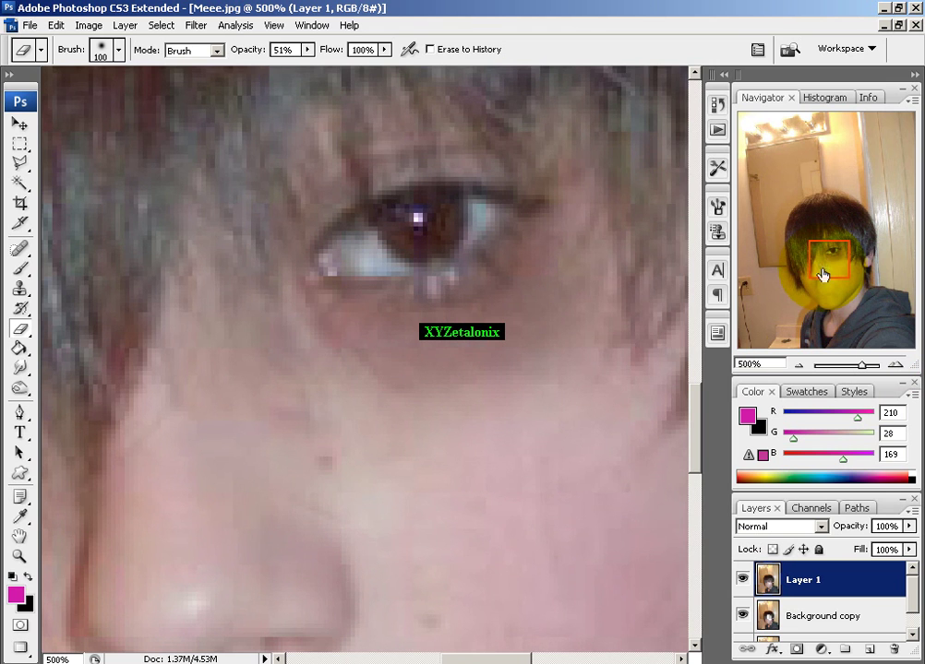
click(798, 365)
click(798, 365)
click(799, 365)
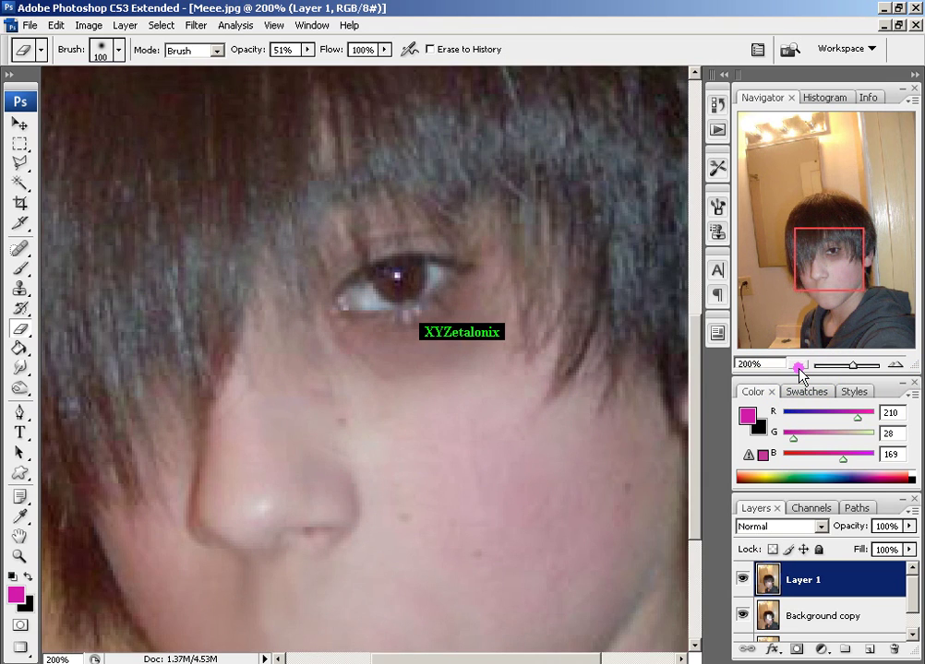
click(798, 365)
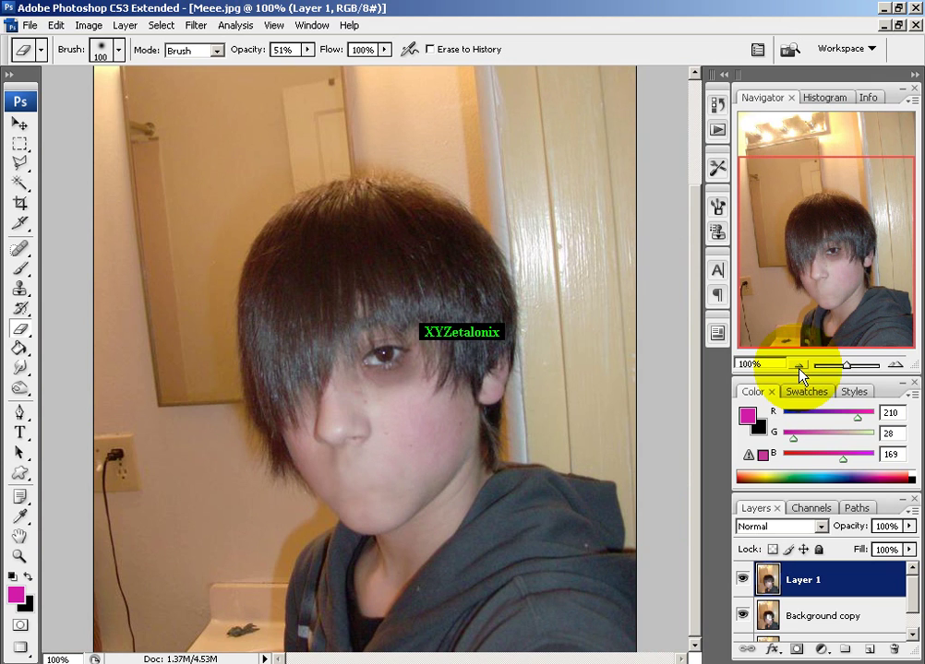